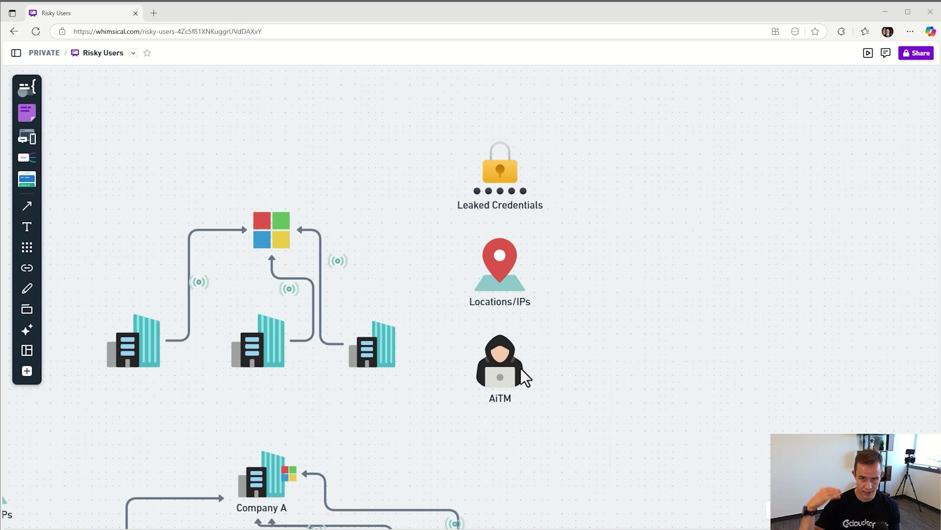
# - Scroll down and pan right to show Machine Learning branching to Locations/IPs, Devices and Browser
pyautogui.scroll(-3, 361, 376)
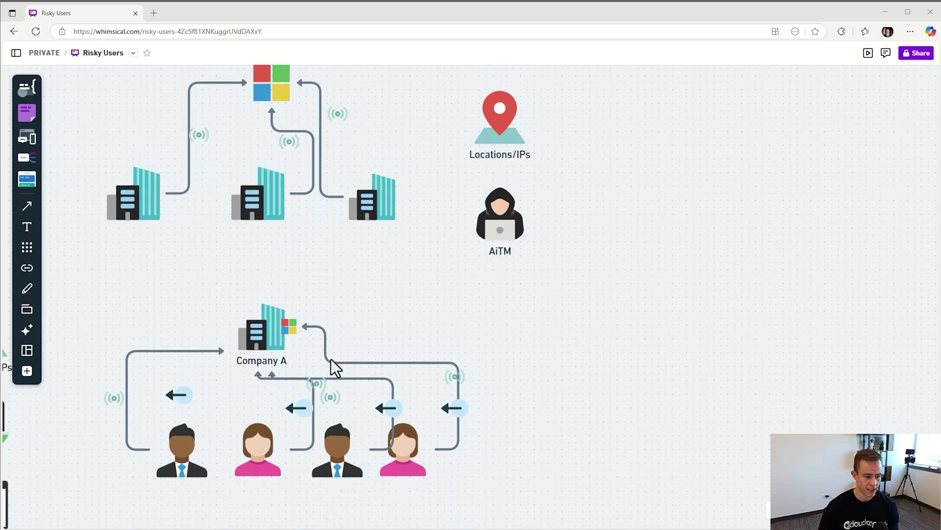
pyautogui.scroll(-1, 331, 359)
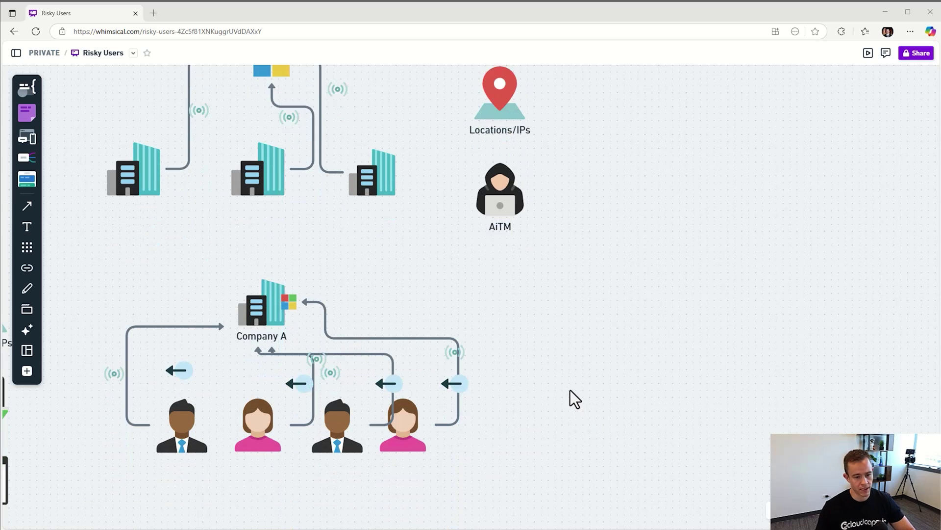
pyautogui.moveTo(544, 372); pyautogui.dragTo(793, 321)
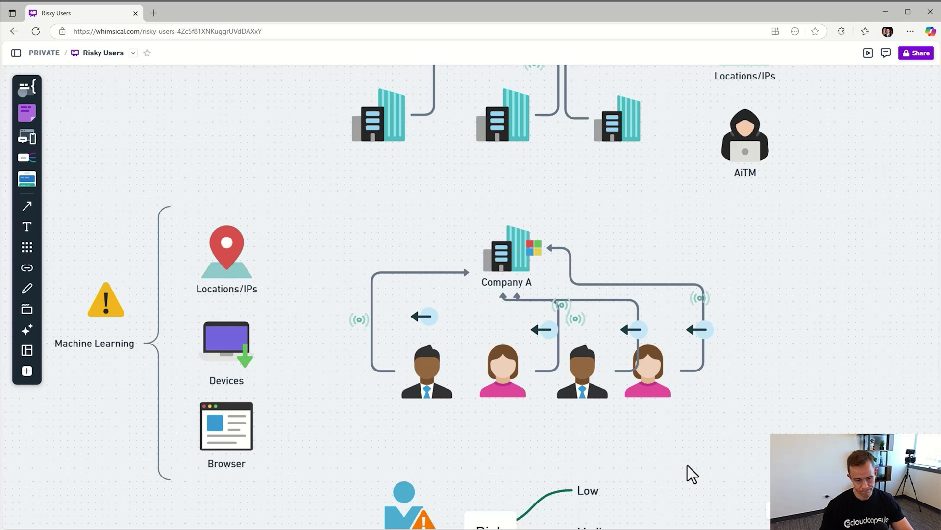
# - Scroll down to the Risk node with its Low, Medium and High branches
pyautogui.scroll(-5, 699, 440)
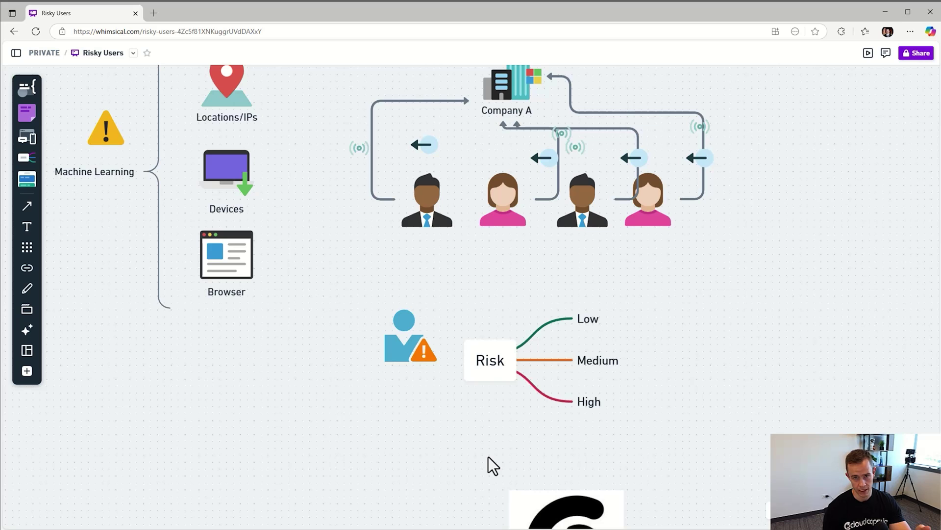
# - Scroll down to the Denver→Boise (8 hr diff) and Denver→Tokyo (1hr diff) travel examples
pyautogui.scroll(-5, 637, 422)
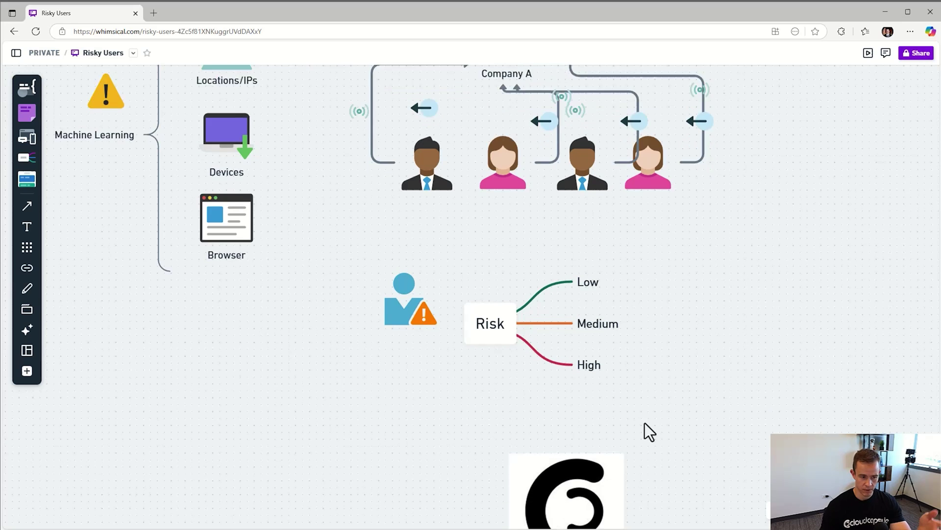
pyautogui.scroll(-1, 628, 340)
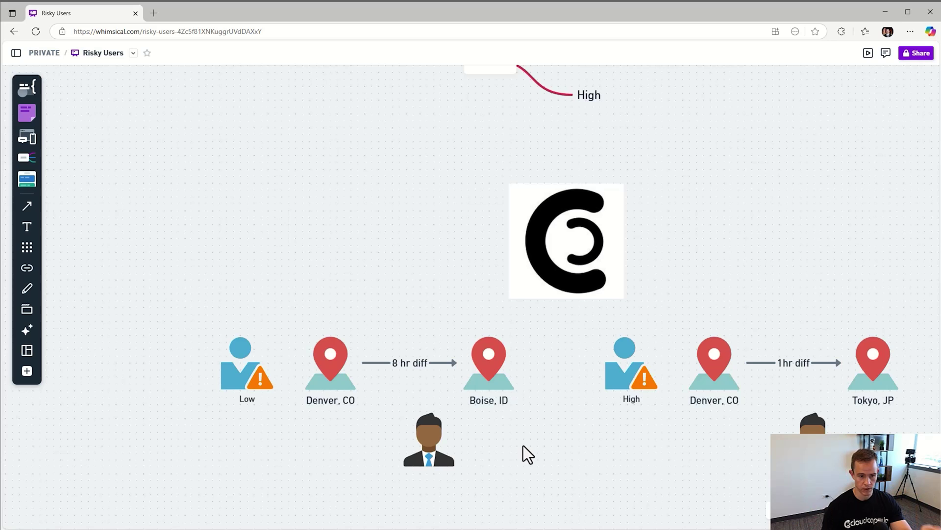
pyautogui.moveTo(763, 446); pyautogui.dragTo(580, 425)
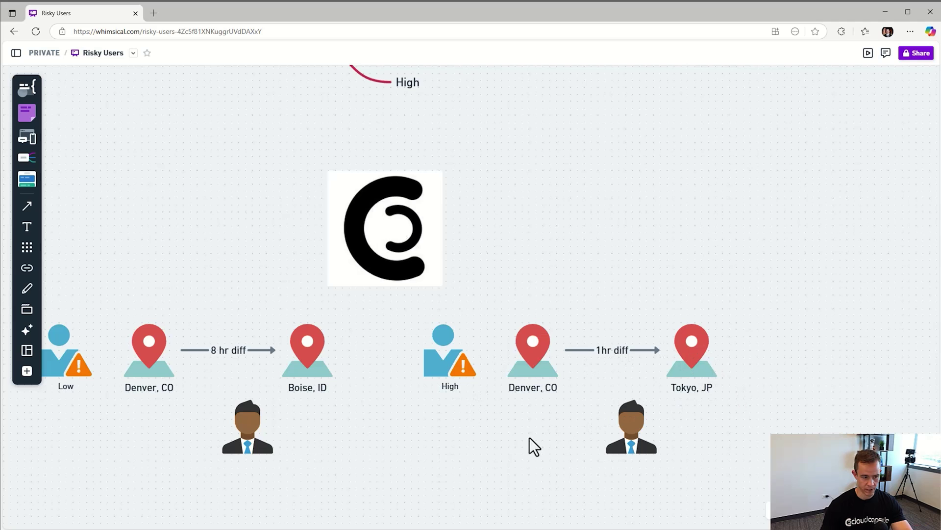
pyautogui.moveTo(469, 413); pyautogui.dragTo(534, 436)
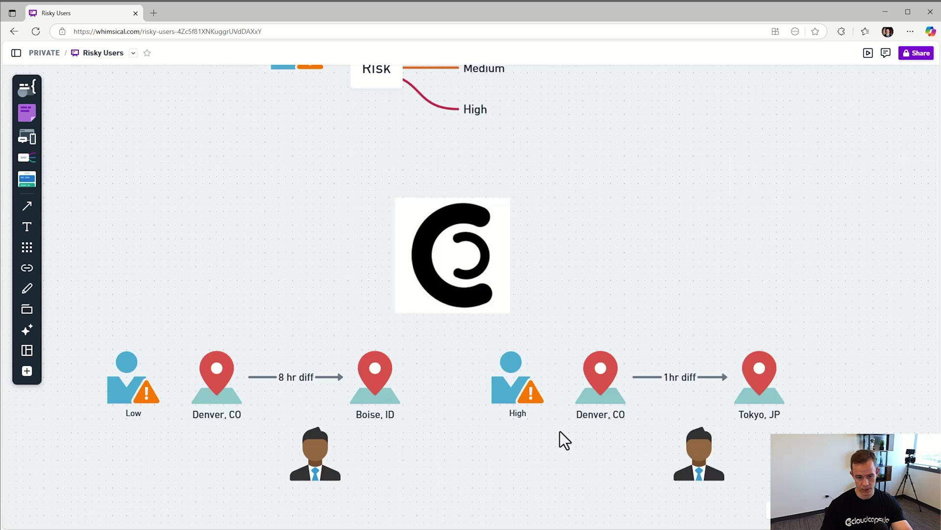
# - Pan the board back up past Machine Learning and Company A toward the Risk map
pyautogui.scroll(2, 560, 431)
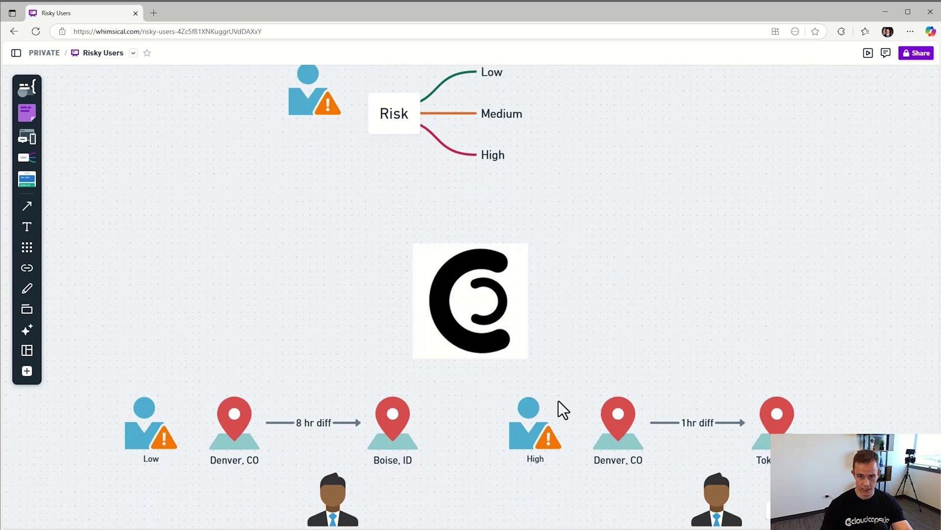
pyautogui.moveTo(565, 205); pyautogui.dragTo(731, 460)
pyautogui.scroll(2, 712, 379)
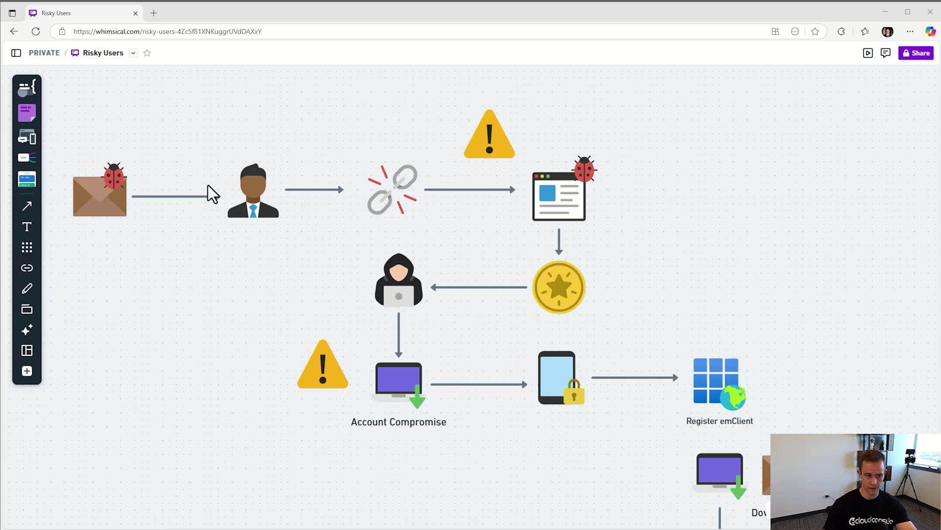
pyautogui.scroll(-1, 565, 313)
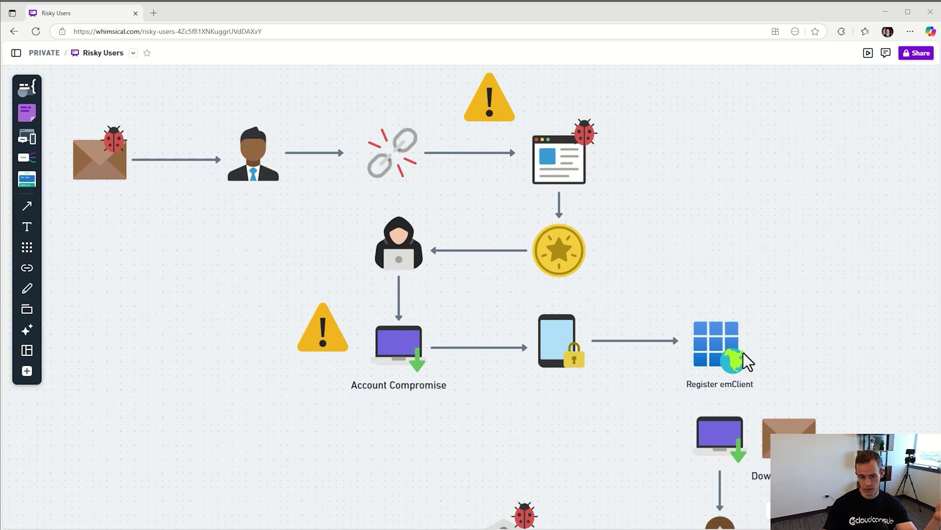
pyautogui.scroll(-1, 770, 344)
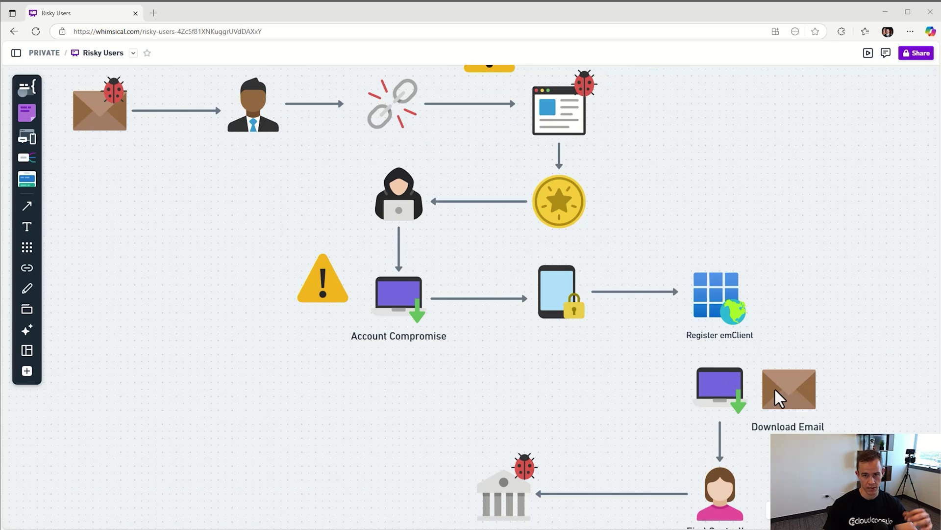
pyautogui.scroll(-2, 775, 389)
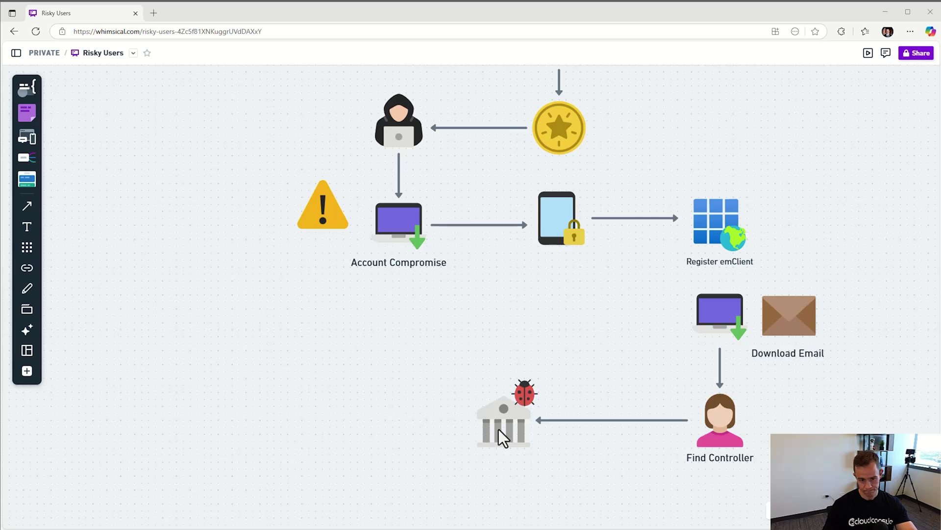
pyautogui.scroll(5, 499, 429)
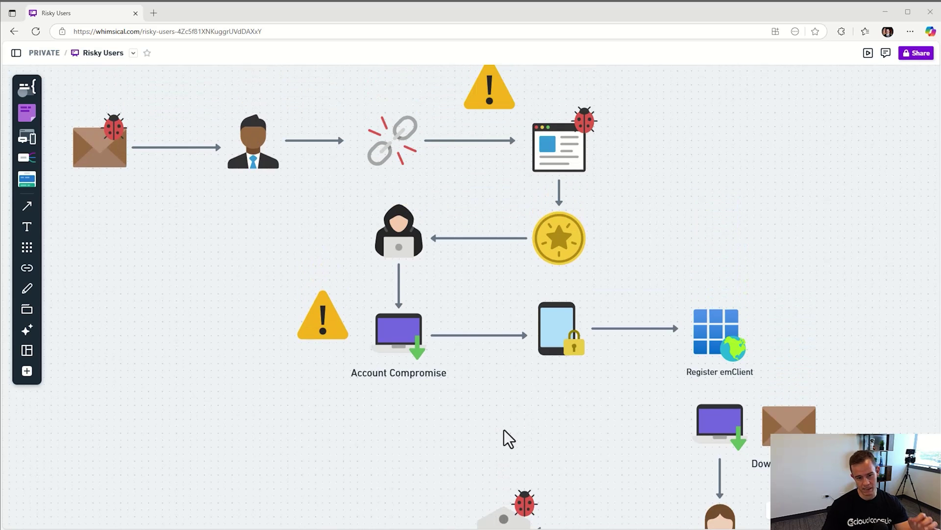
pyautogui.scroll(-3, 504, 430)
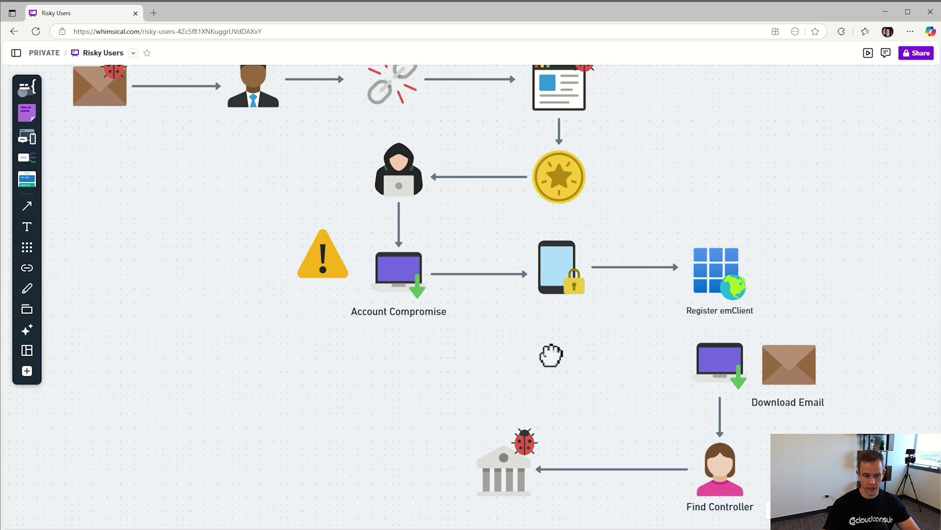
pyautogui.moveTo(551, 355); pyautogui.dragTo(720, 502)
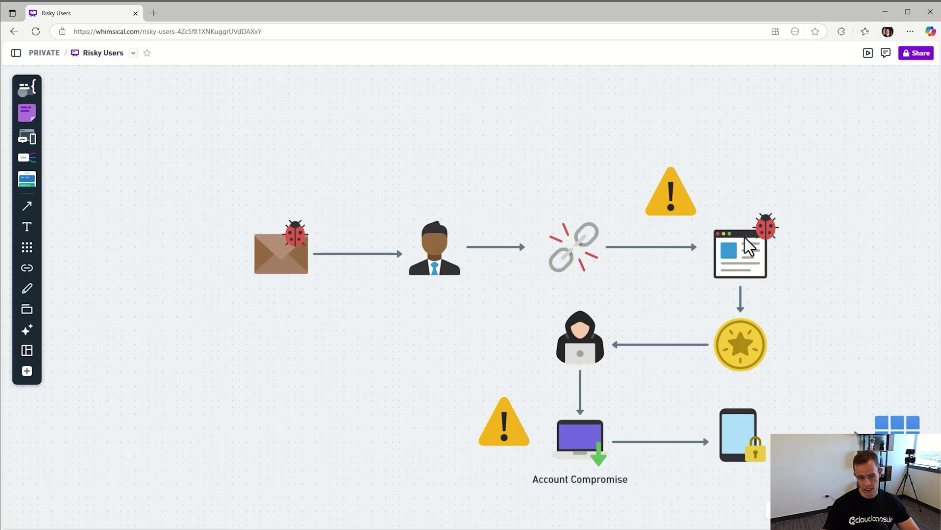
# - Zoom out and pan across the whole Risky Users board, then zoom back in
pyautogui.scroll(-5, 731, 195)
pyautogui.scroll(2, 734, 195)
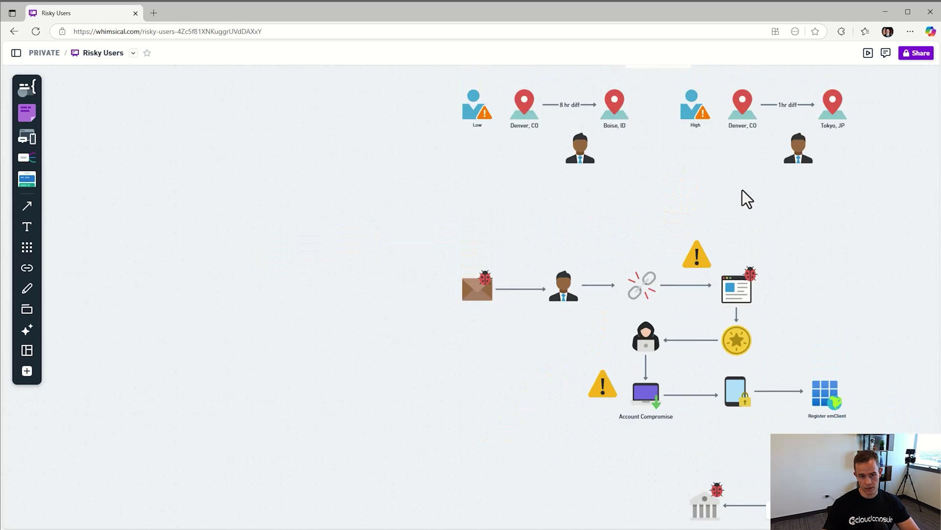
pyautogui.scroll(5, 738, 196)
pyautogui.hscroll(-1, 720, 211)
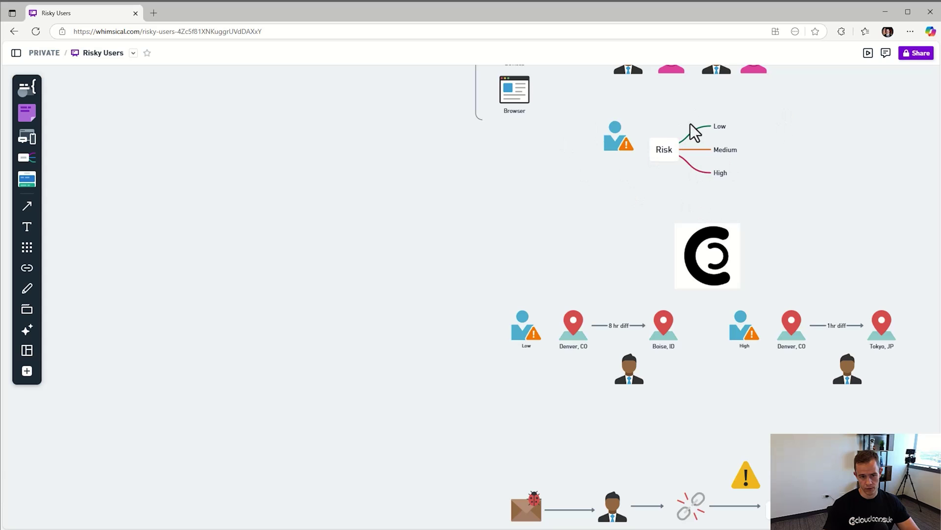
pyautogui.scroll(-3, 732, 154)
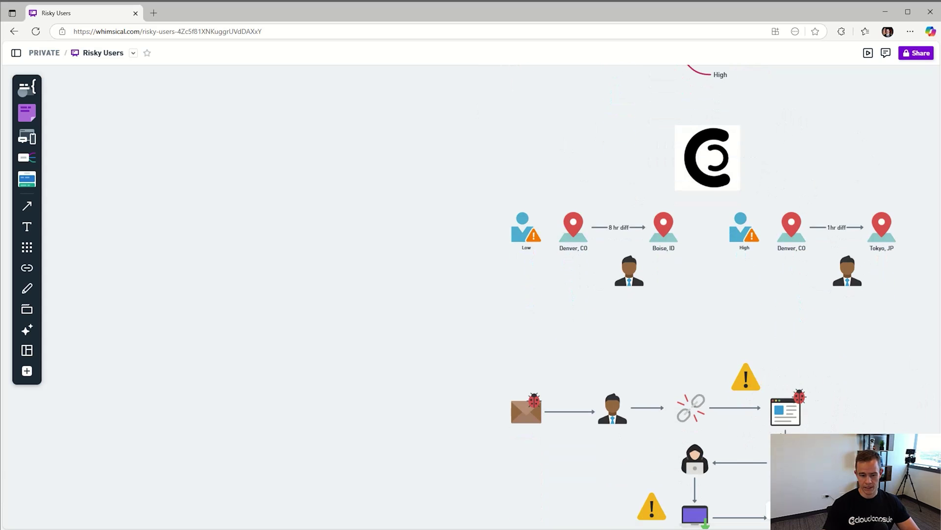
pyautogui.scroll(3, 765, 420)
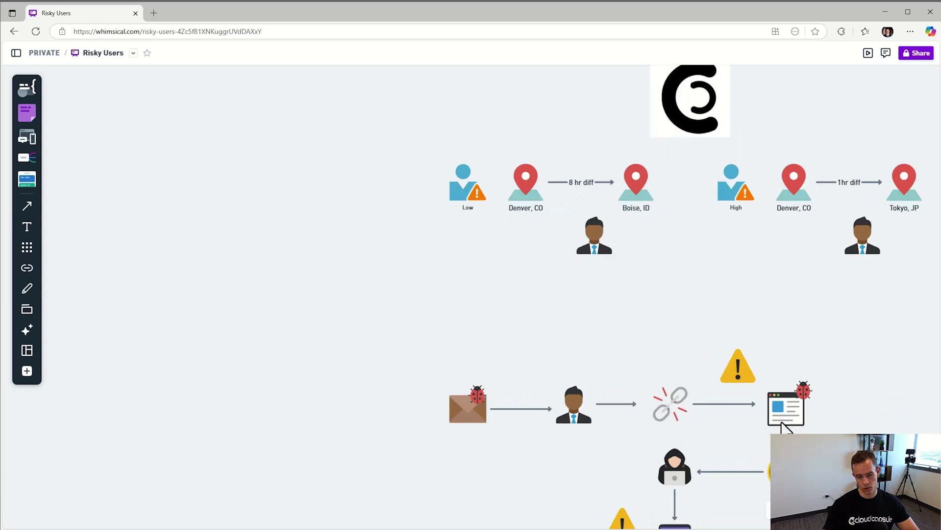
pyautogui.scroll(2, 777, 424)
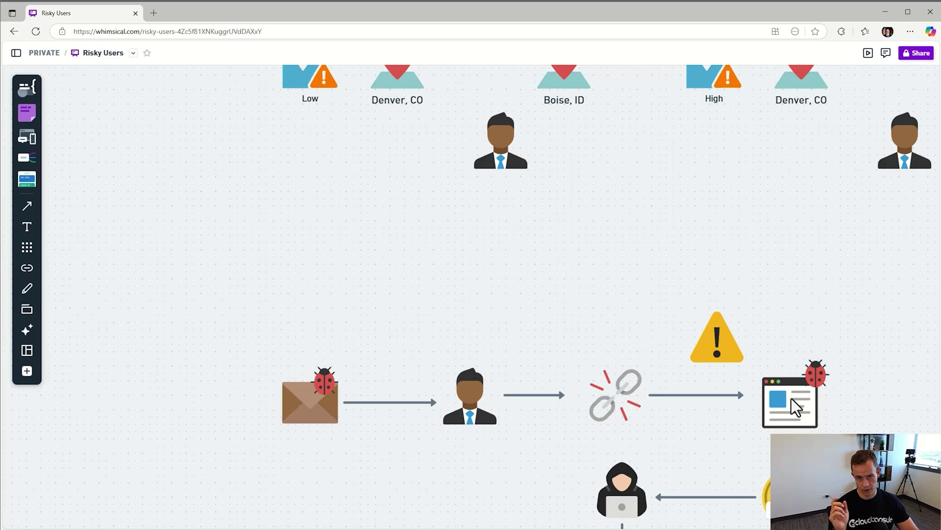
pyautogui.scroll(3, 829, 392)
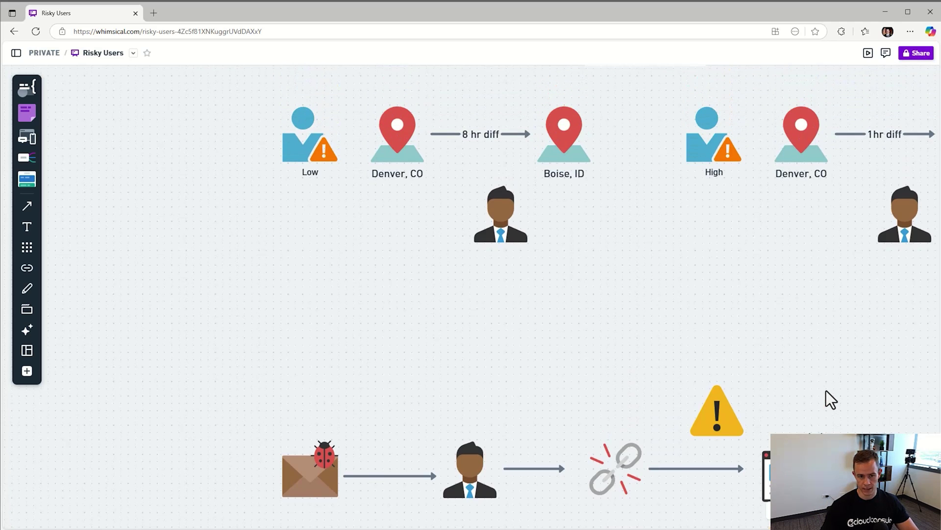
pyautogui.scroll(3, 824, 361)
pyautogui.scroll(-5, 773, 336)
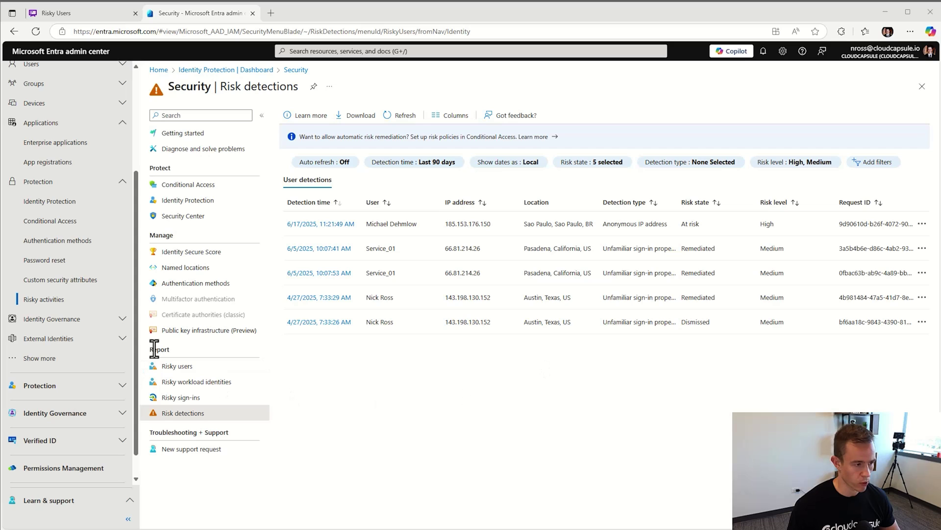
pyautogui.scroll(3, 94, 326)
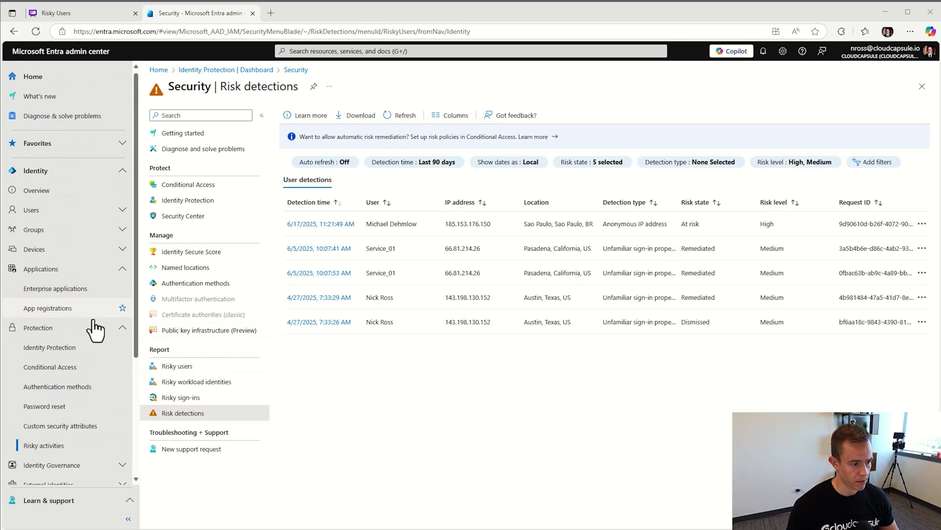
pyautogui.scroll(-2, 59, 295)
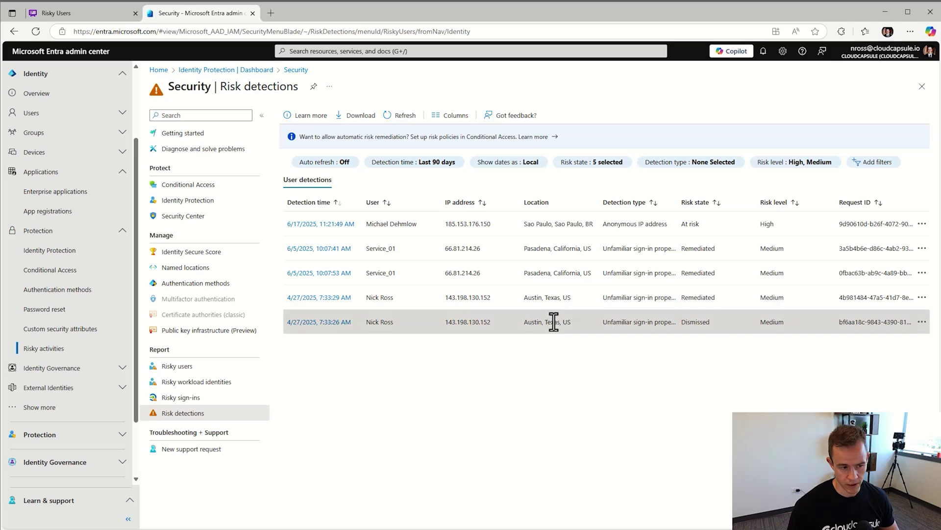
pyautogui.click(340, 324)
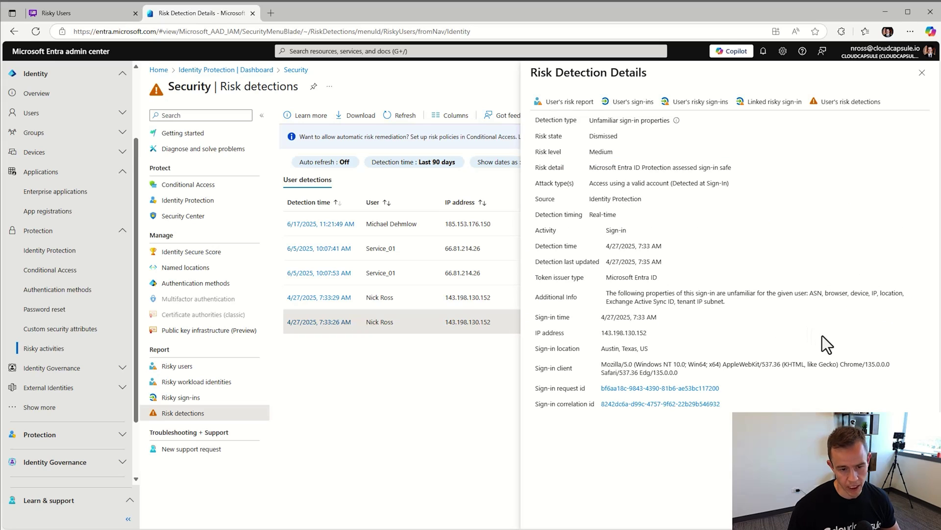
pyautogui.moveTo(819, 337); pyautogui.dragTo(583, 348)
pyautogui.click(633, 348)
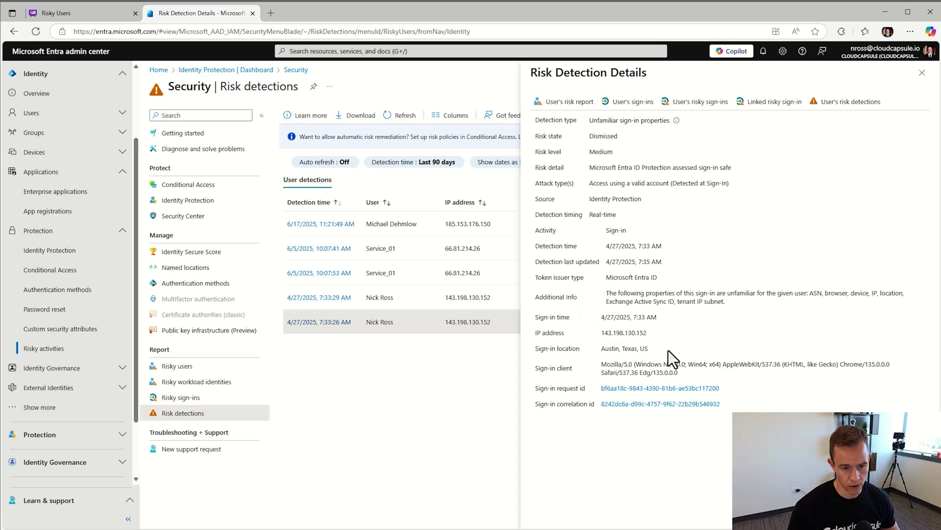
pyautogui.moveTo(655, 349); pyautogui.dragTo(606, 351)
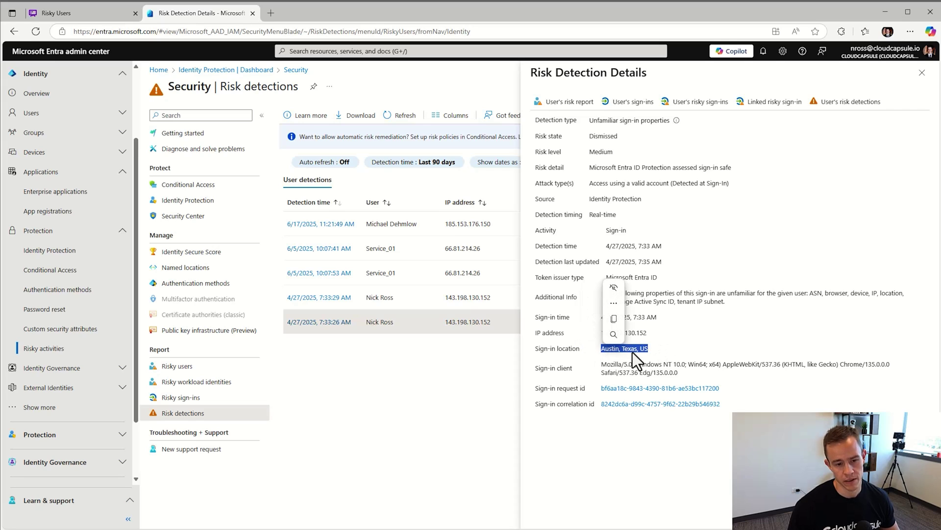
pyautogui.click(659, 349)
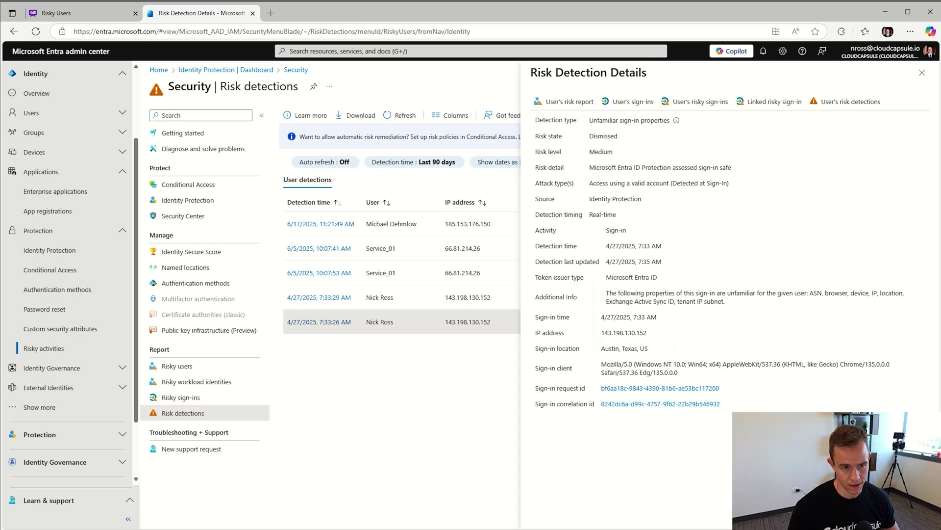
pyautogui.moveTo(589, 153); pyautogui.dragTo(612, 153)
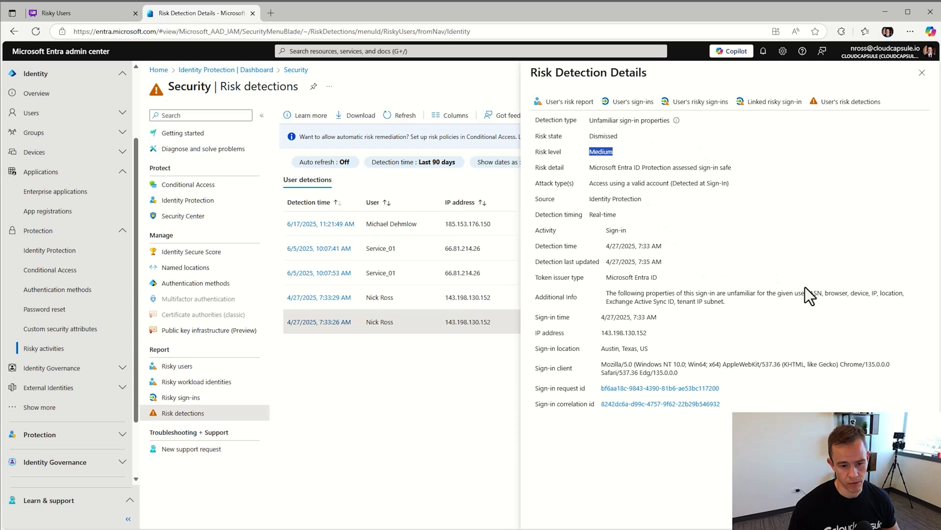
pyautogui.click(921, 72)
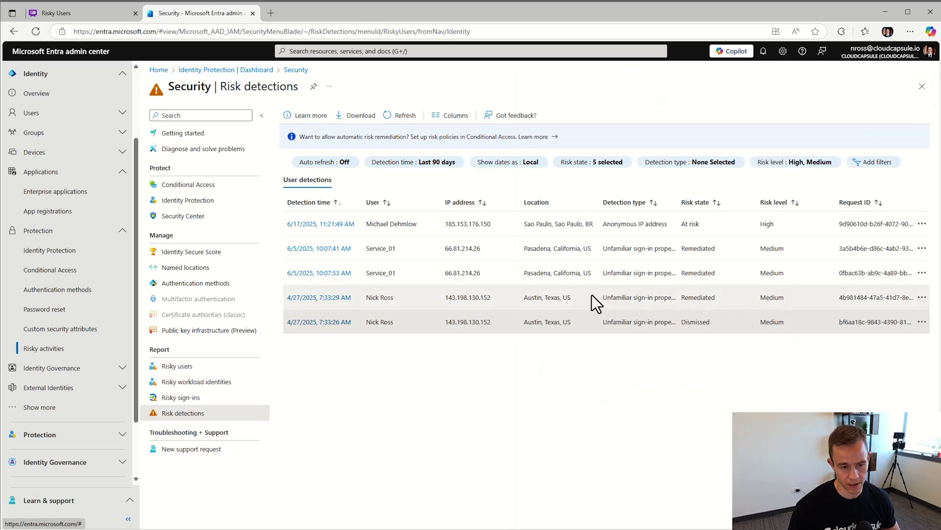
pyautogui.click(338, 323)
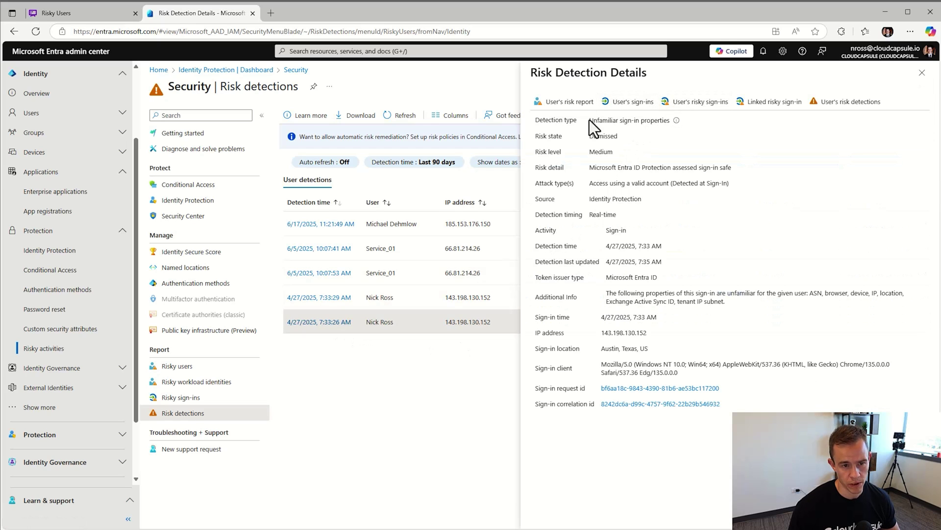
pyautogui.click(921, 86)
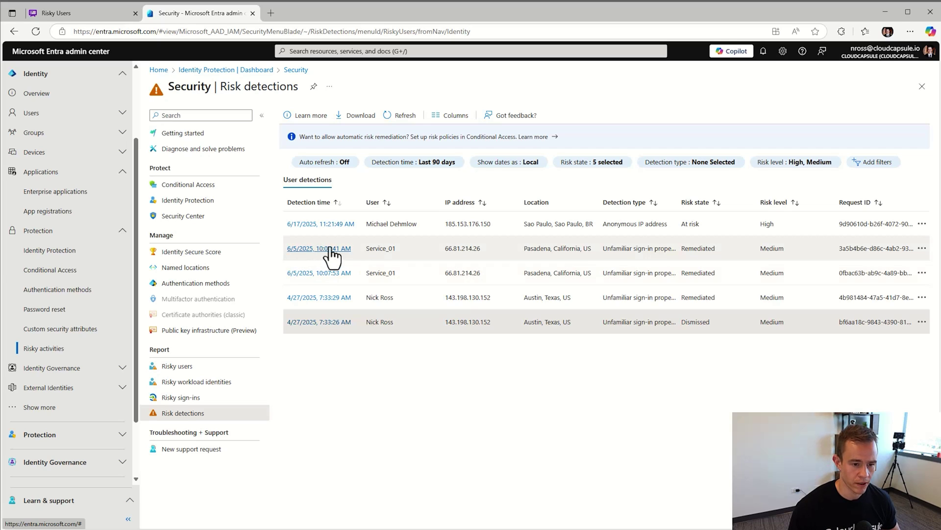
pyautogui.click(326, 224)
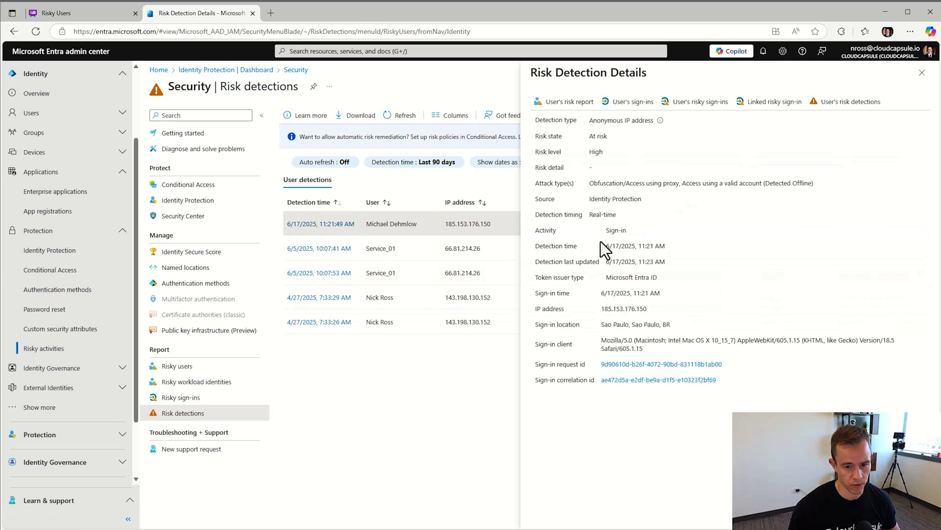
pyautogui.moveTo(610, 331); pyautogui.dragTo(675, 325)
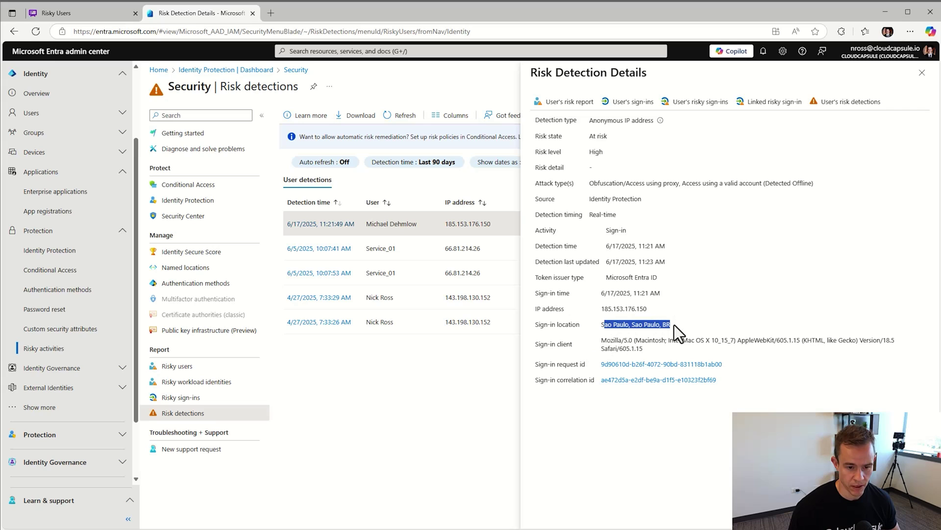
pyautogui.click(677, 332)
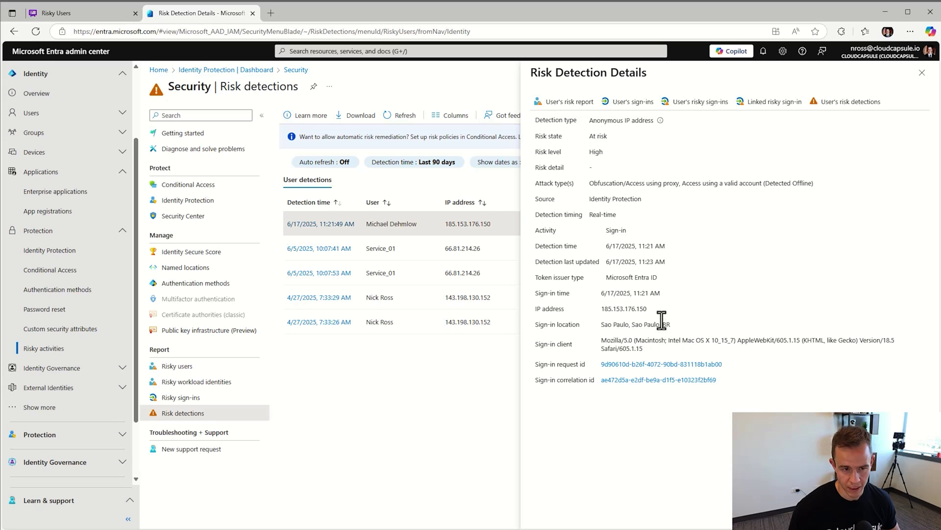
pyautogui.doubleClick(595, 151)
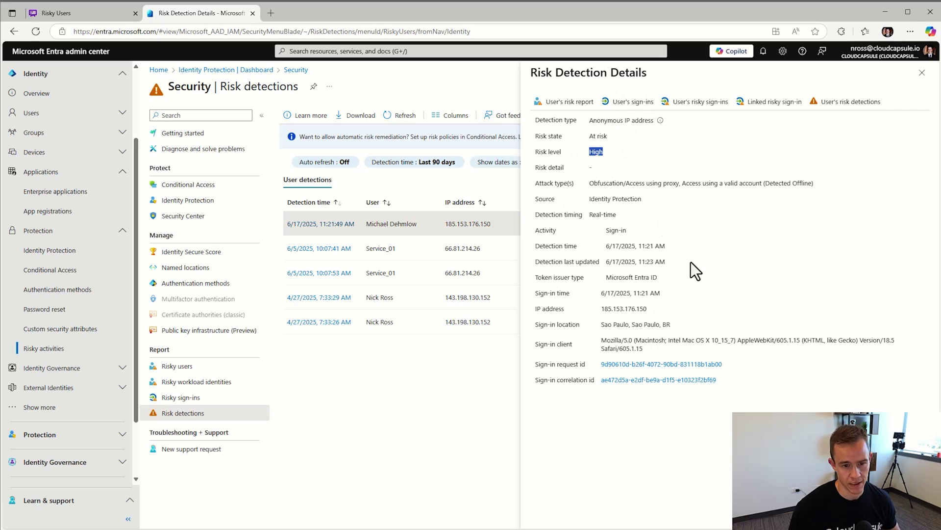
pyautogui.moveTo(585, 120); pyautogui.dragTo(659, 124)
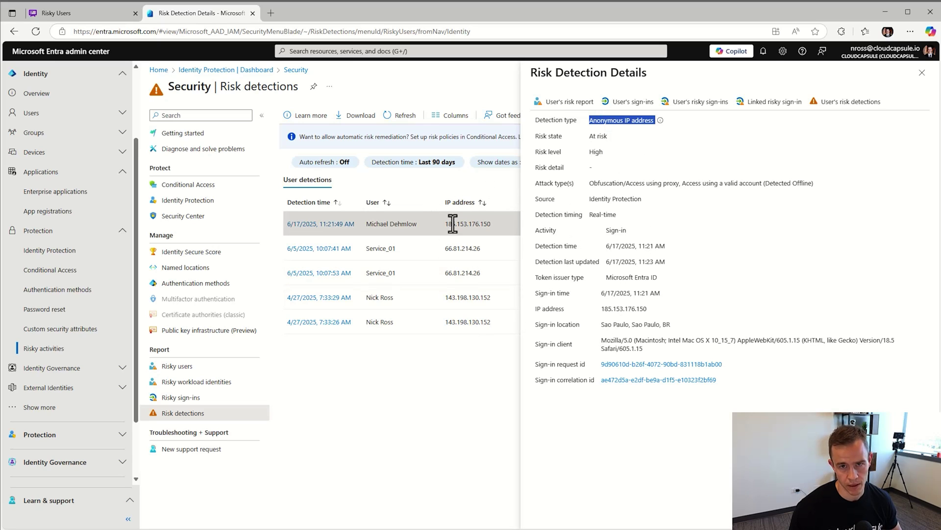
# - Close the detection details and load security.microsoft.com ('secu') in a new Edge tab
pyautogui.click(922, 73)
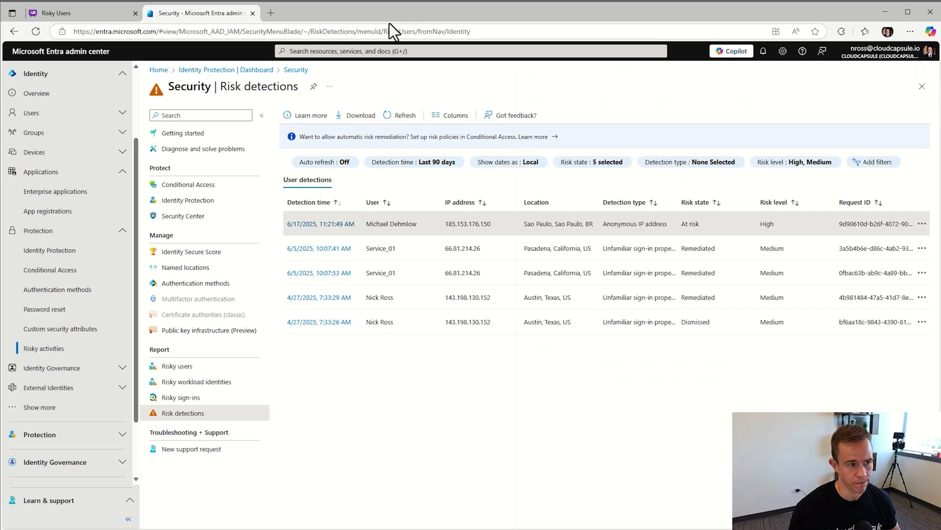
pyautogui.click(270, 15)
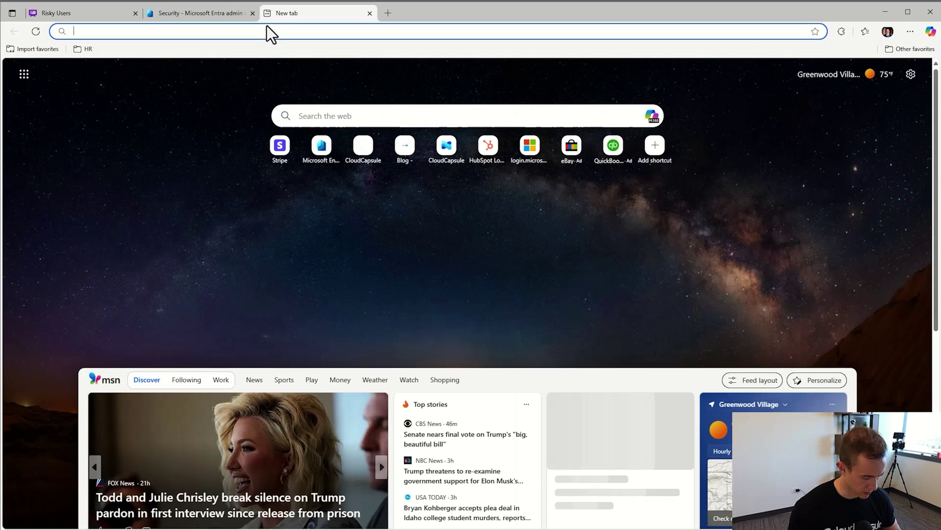
pyautogui.write('security.microsoft.com')
pyautogui.press('Return')
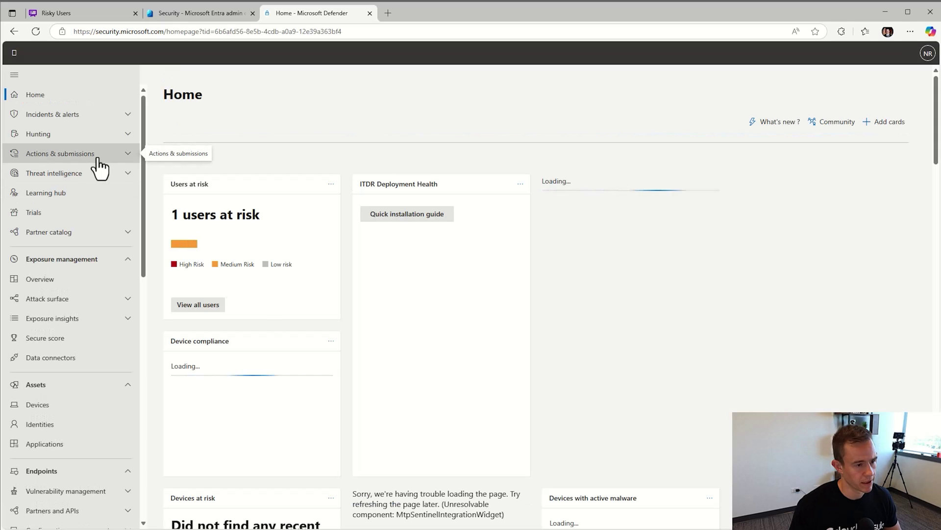
# - Navigate to Settings > Microsoft Defender XDR > Email notifications, dismissing the roles announcement
pyautogui.click(127, 117)
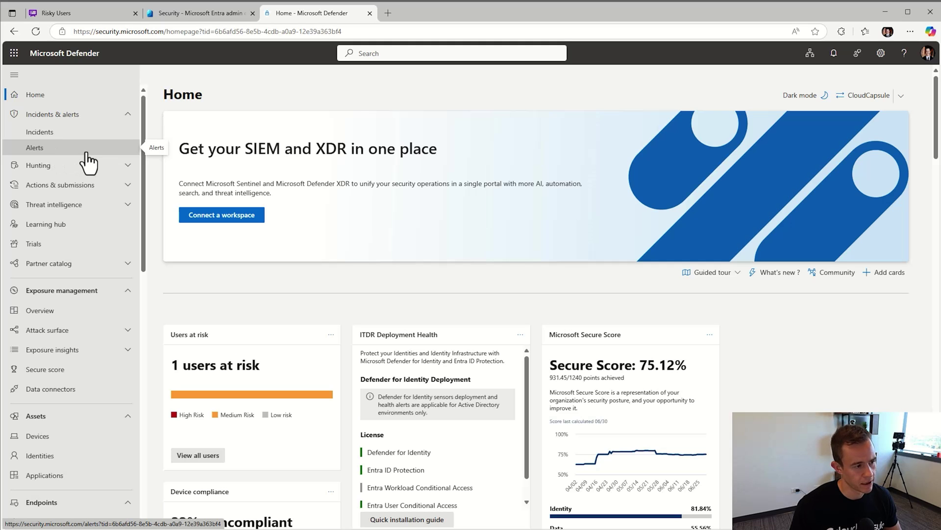
pyautogui.scroll(-7, 92, 164)
pyautogui.scroll(-5, 91, 165)
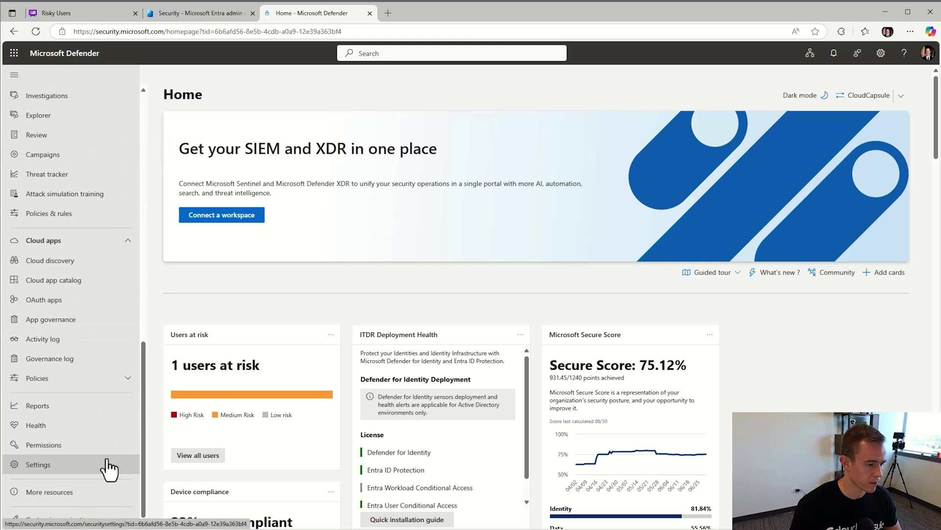
pyautogui.scroll(-1, 93, 474)
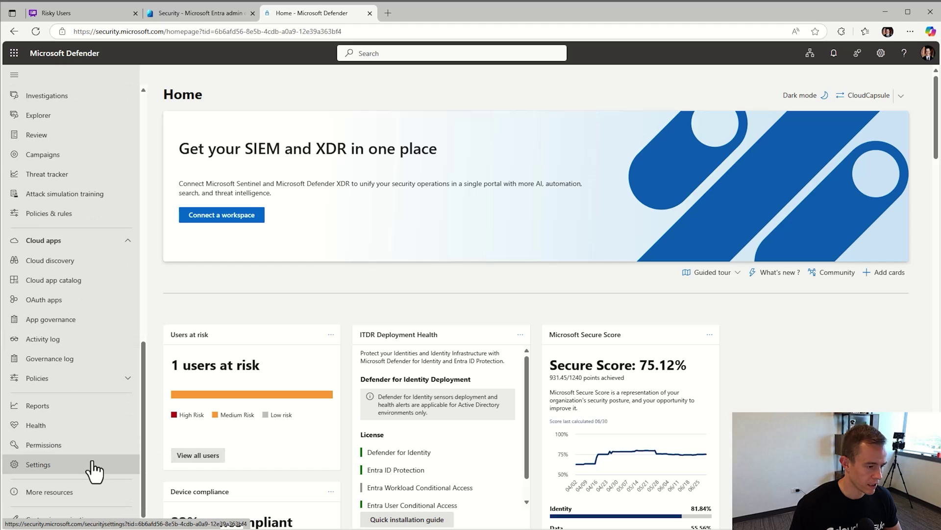
pyautogui.click(93, 471)
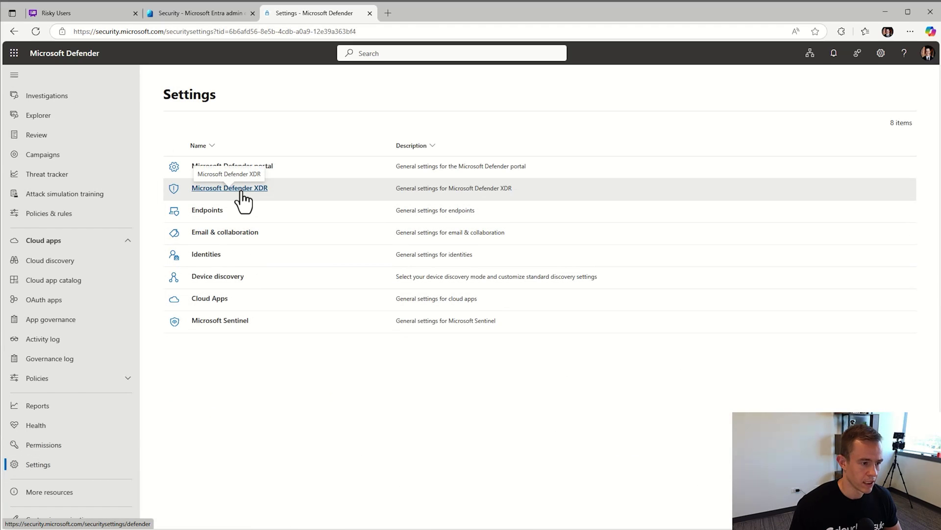
pyautogui.click(242, 191)
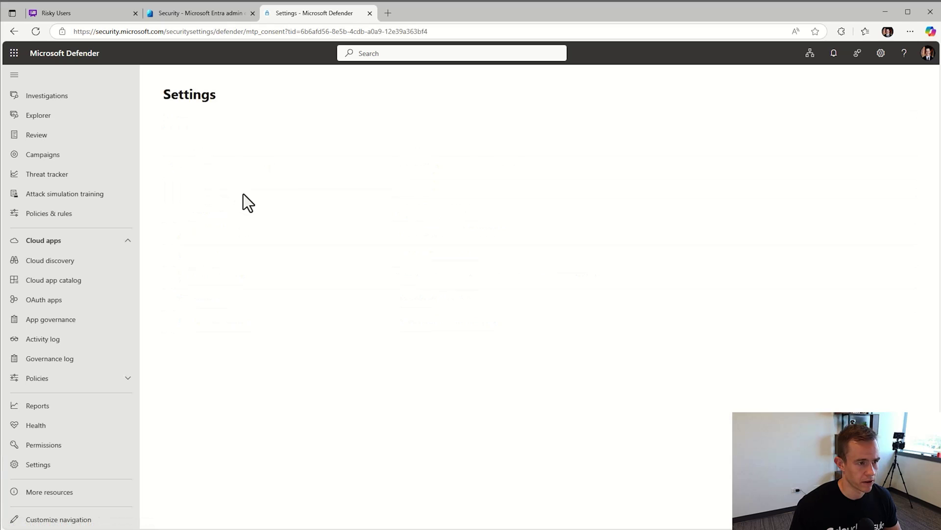
pyautogui.click(506, 325)
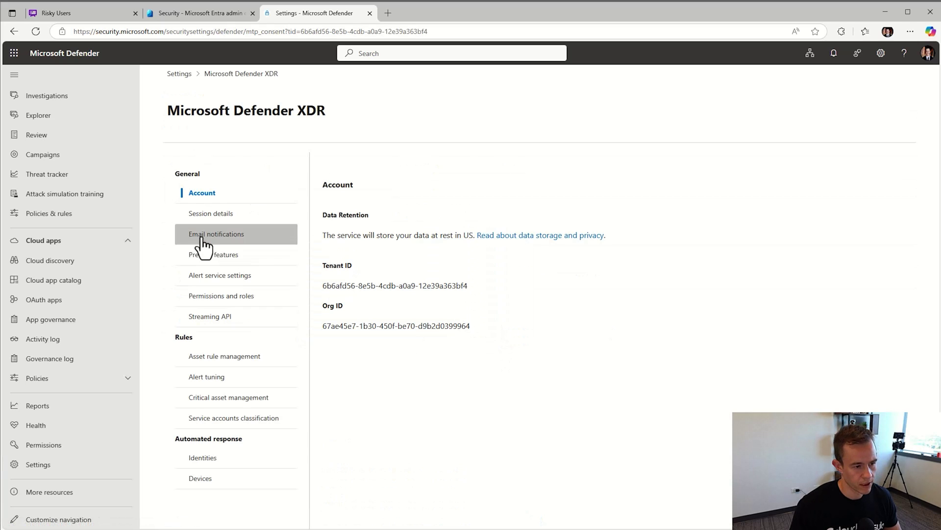
pyautogui.click(269, 235)
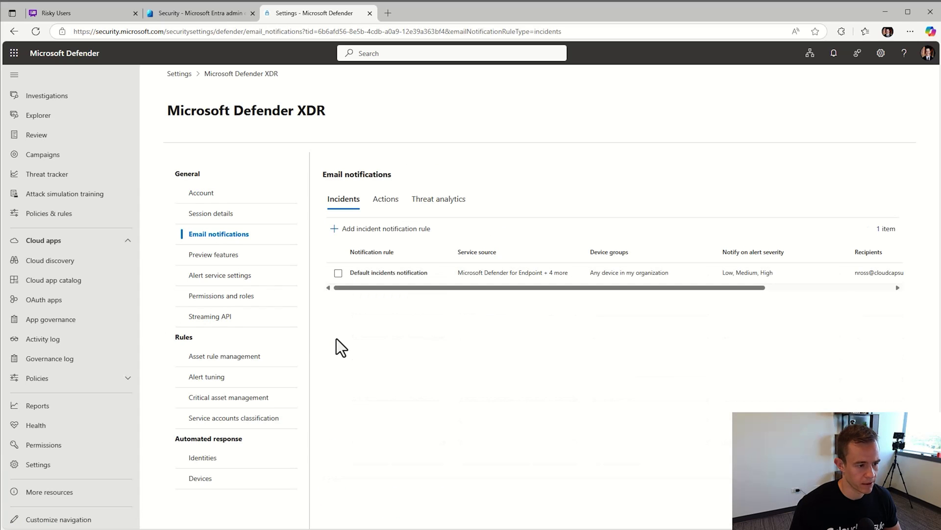
# - Start a new incident notification rule named 'PSA Connection' and continue past Basics
pyautogui.click(339, 228)
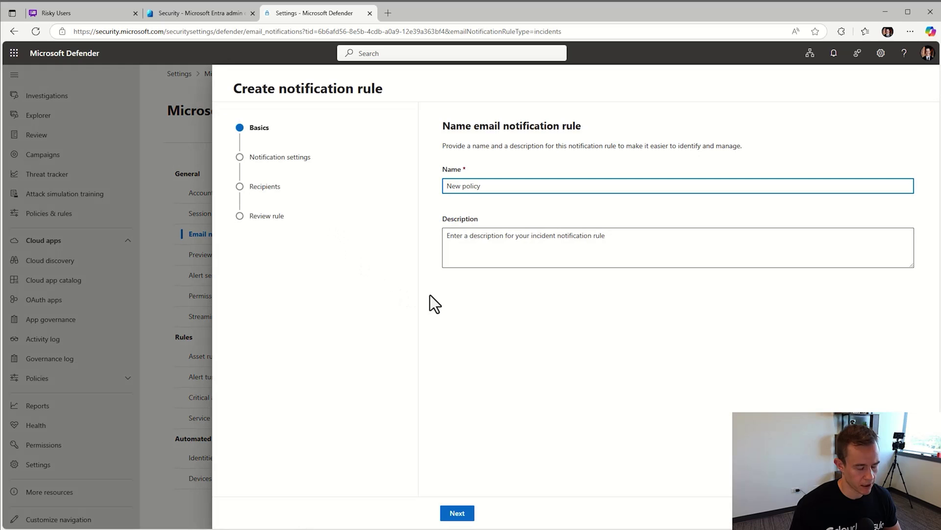
pyautogui.write('PSA Co')
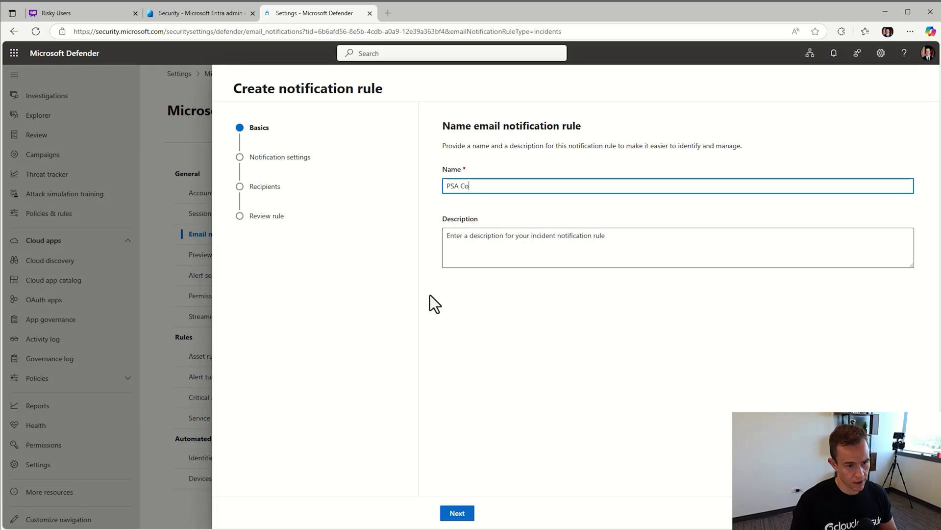
pyautogui.write('nnection')
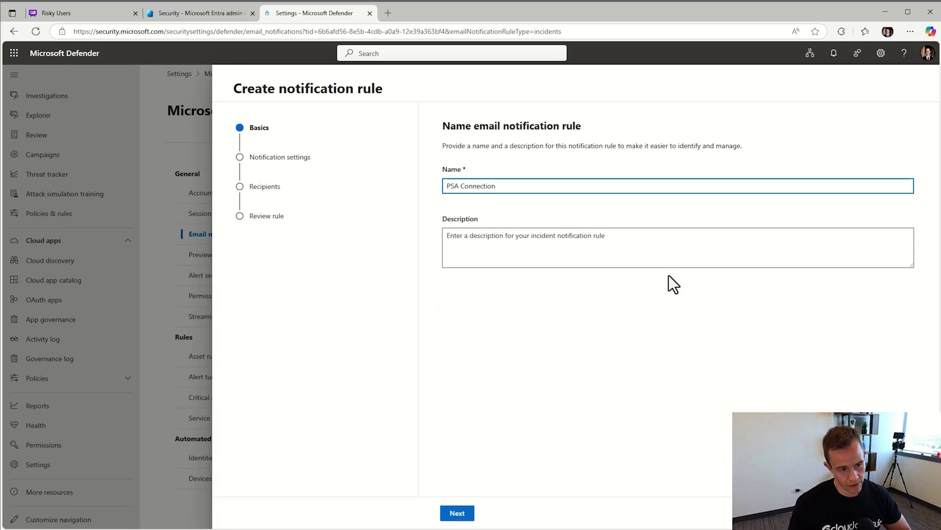
pyautogui.click(457, 512)
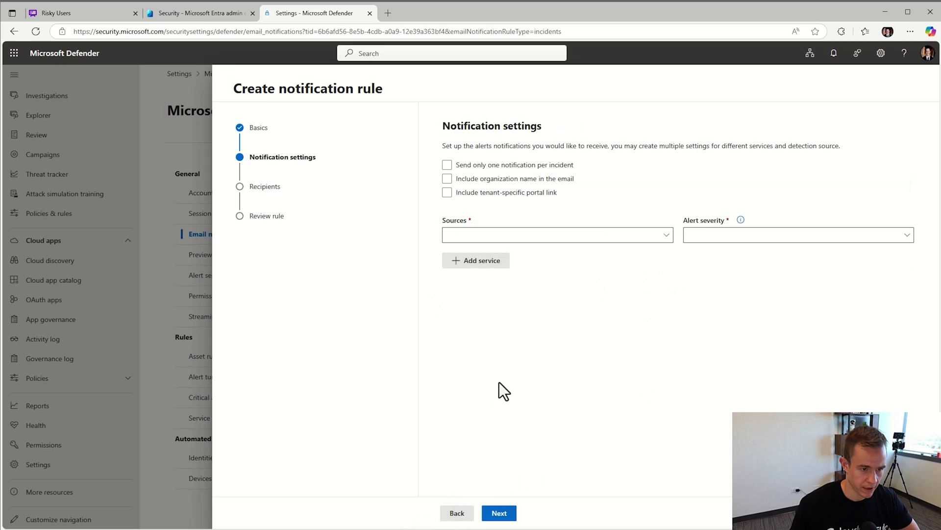
# - Turn off one notification per incident; include organization name and tenant-specific portal link
pyautogui.click(499, 167)
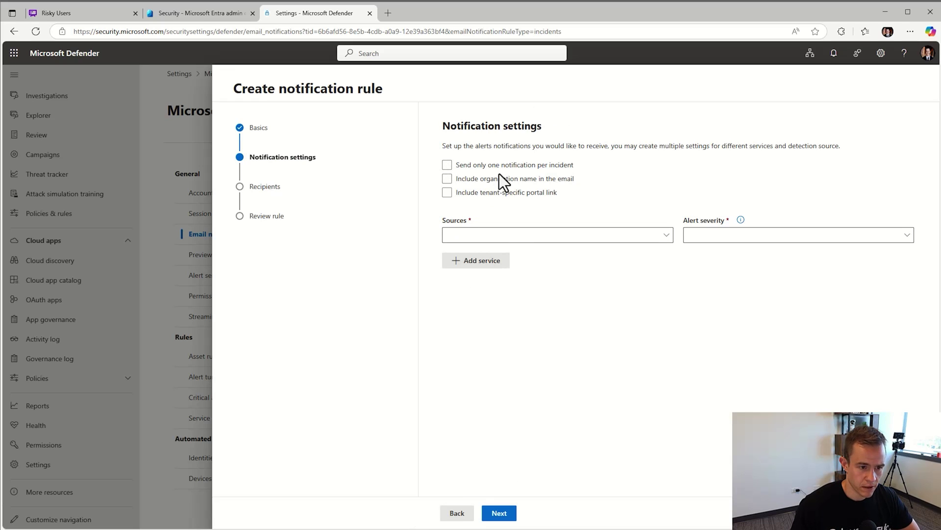
pyautogui.click(500, 180)
pyautogui.click(504, 193)
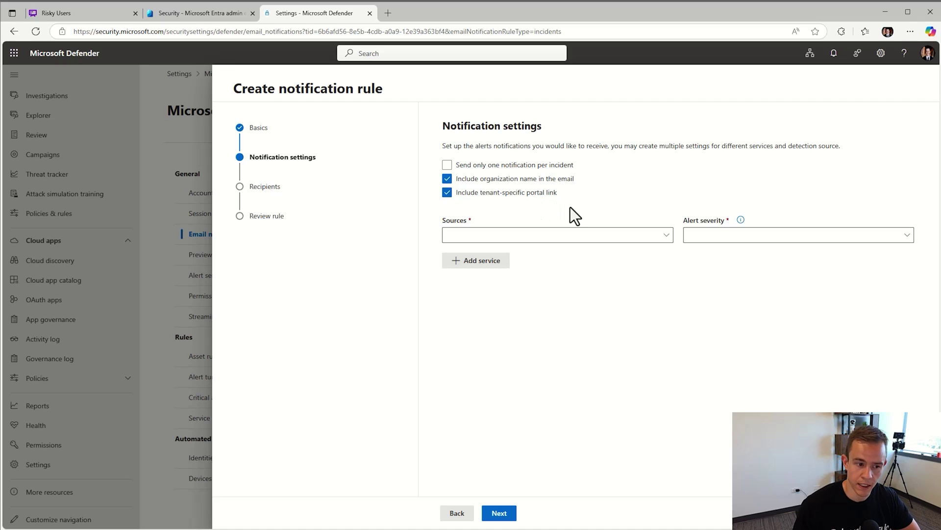
# - Select AAD Identity Protection, Defender for Office 365 and all Defender for Endpoint alert sources
pyautogui.click(544, 240)
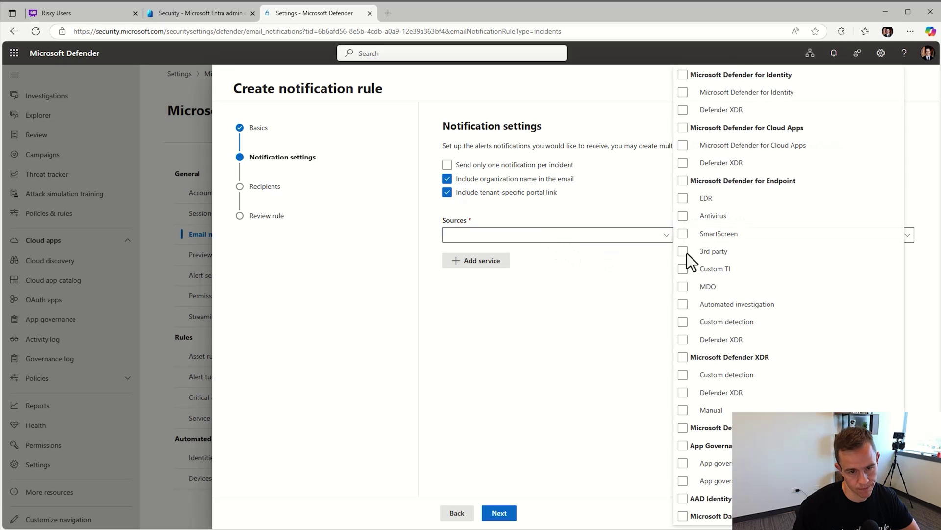
pyautogui.click(687, 498)
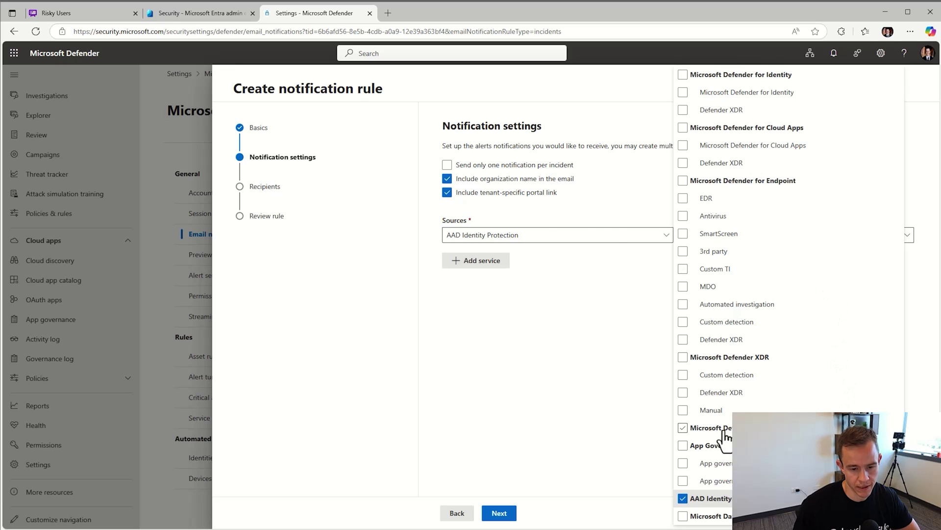
pyautogui.click(721, 430)
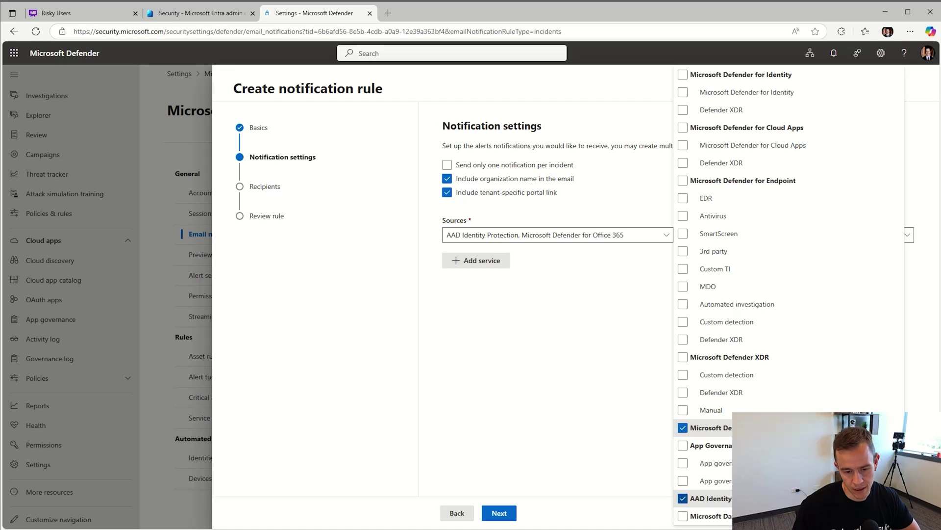
pyautogui.click(737, 182)
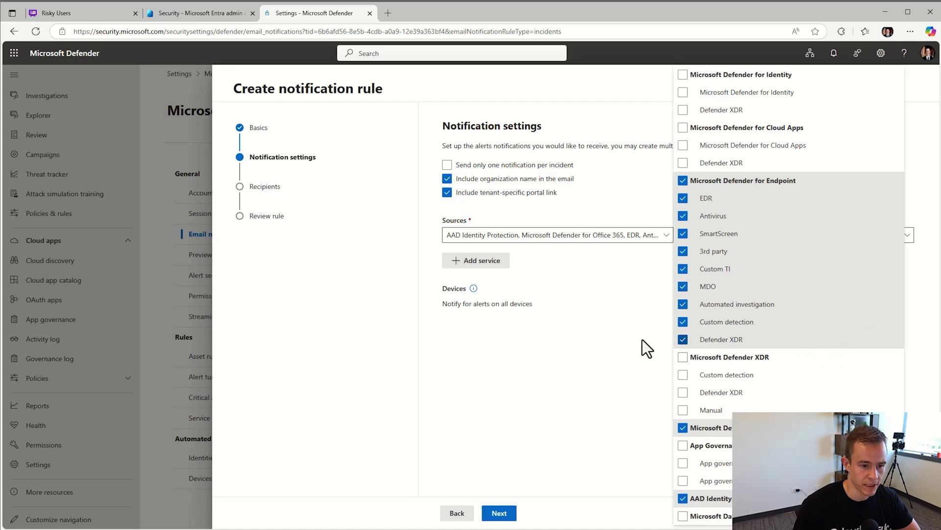
pyautogui.click(619, 317)
# - Set the alert severity to Low, Medium and High
pyautogui.click(801, 236)
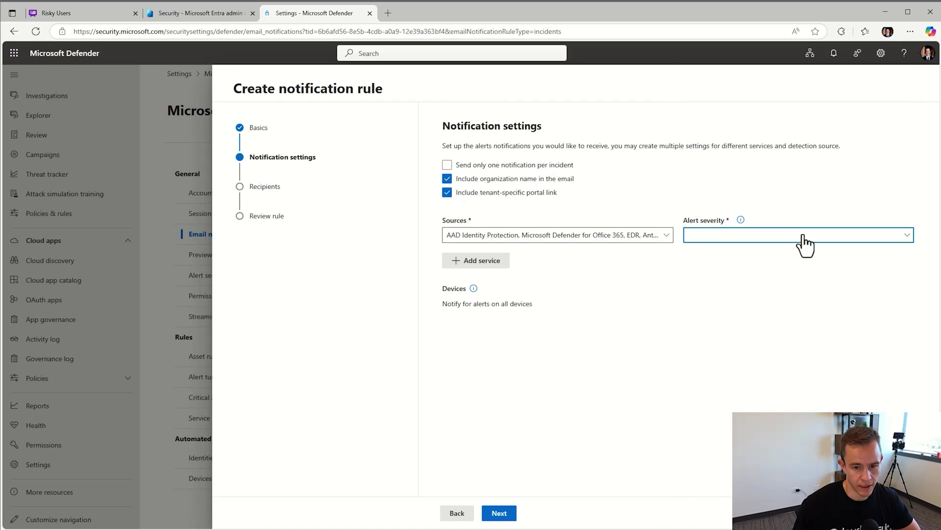
pyautogui.click(718, 252)
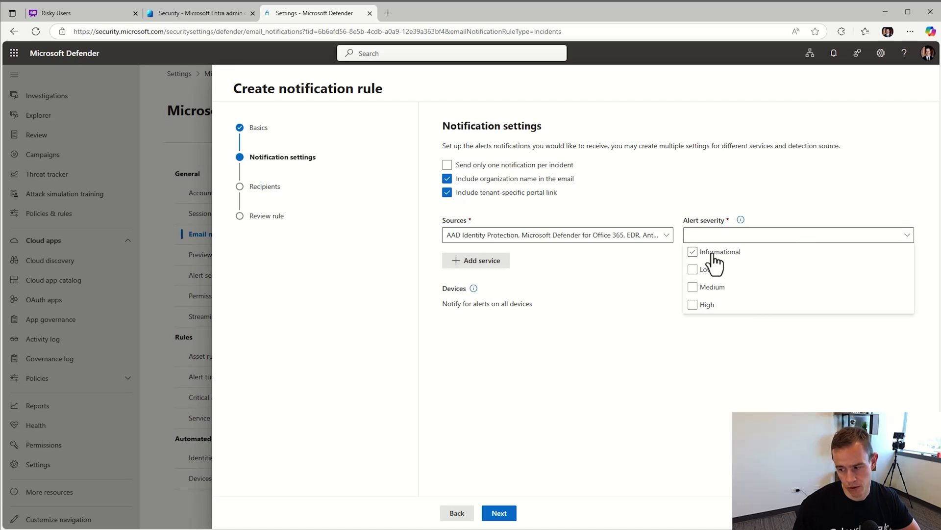
pyautogui.click(706, 269)
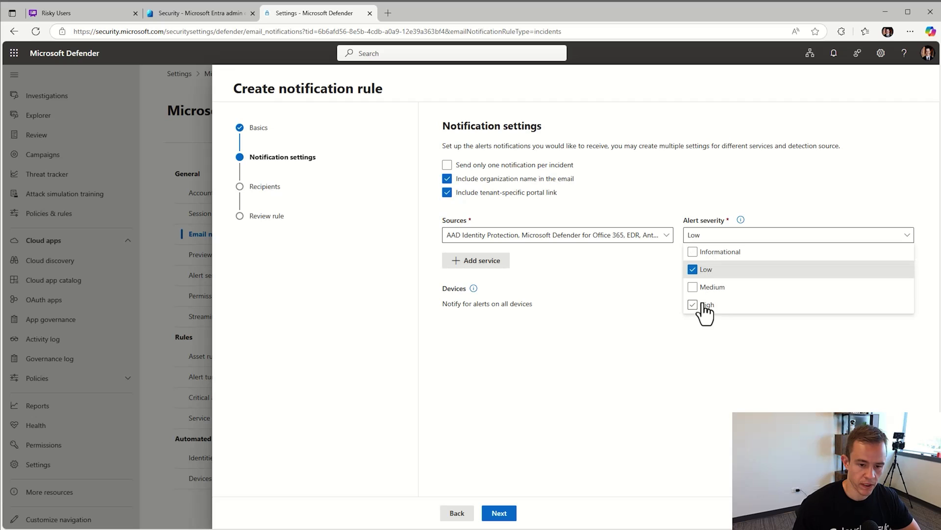
pyautogui.click(706, 287)
pyautogui.click(706, 304)
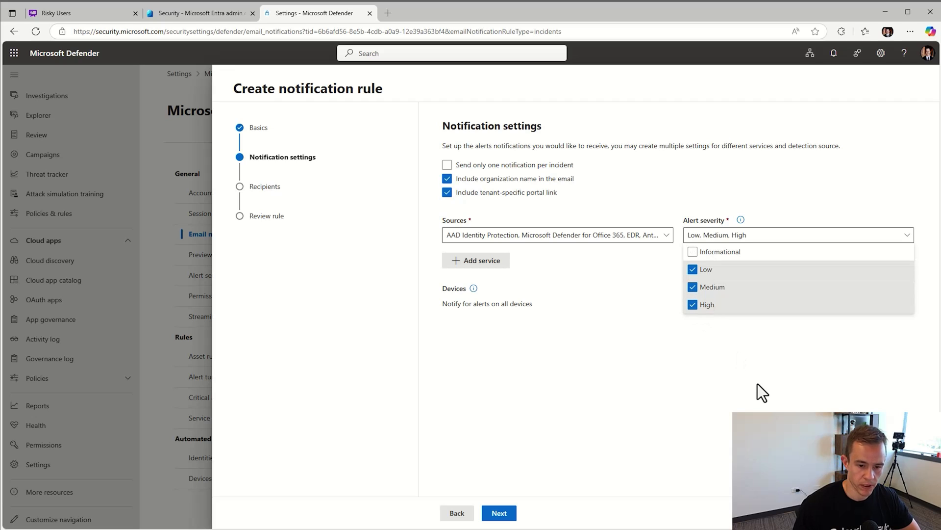
pyautogui.click(721, 239)
# - Add and then remove an empty second service row, and review the alert sources
pyautogui.click(459, 261)
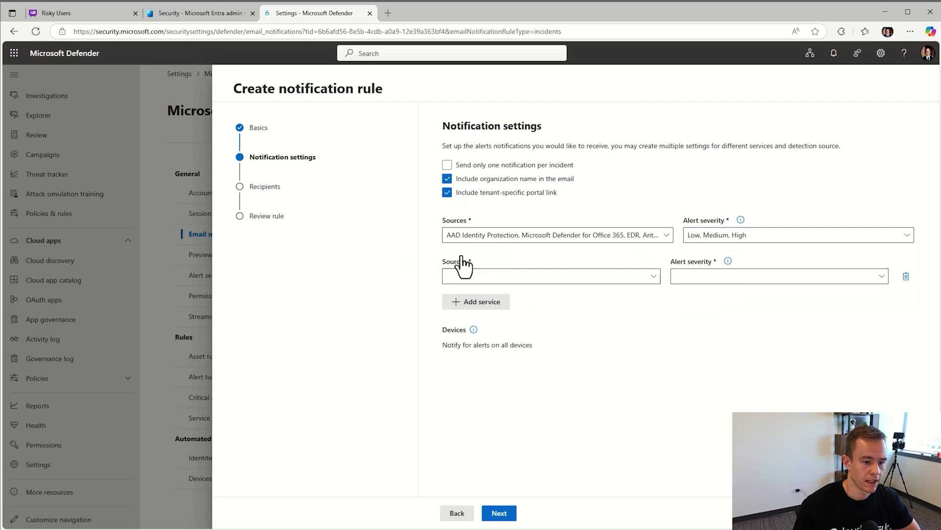
pyautogui.click(868, 277)
pyautogui.click(617, 282)
pyautogui.click(626, 311)
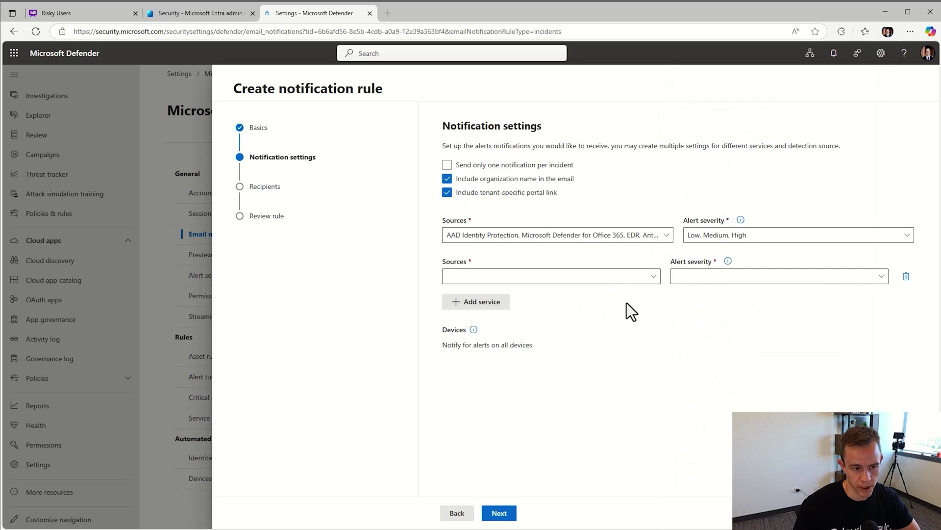
pyautogui.click(906, 276)
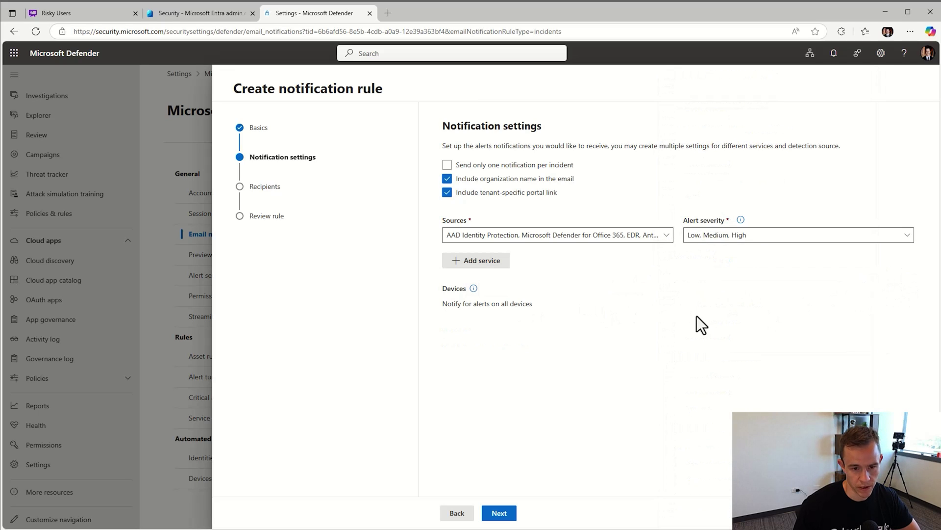
pyautogui.click(741, 244)
pyautogui.click(608, 239)
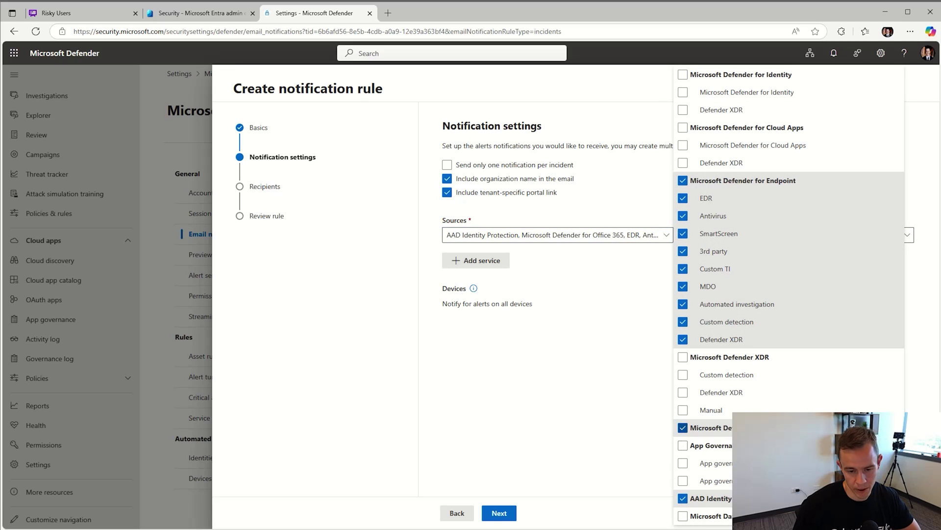
pyautogui.click(523, 372)
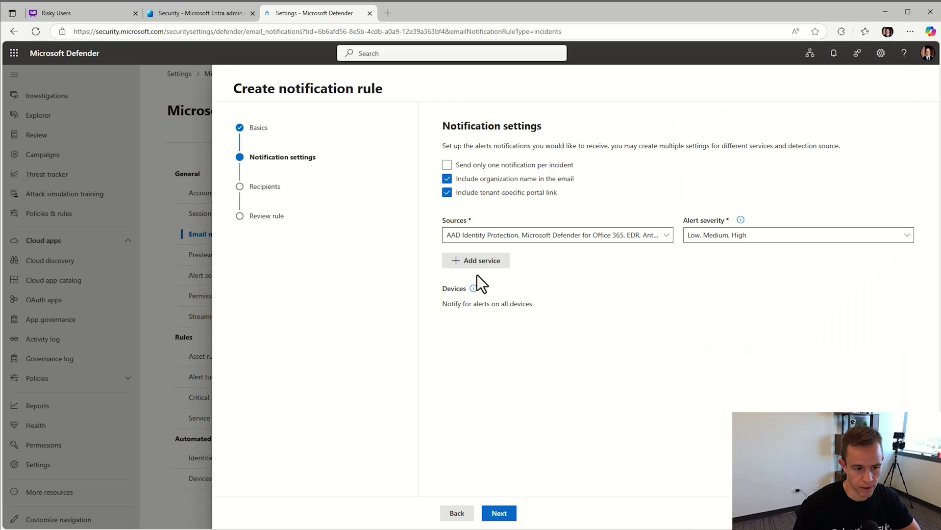
# - Add Informational to the alert severities and continue to the Recipients step
pyautogui.click(500, 513)
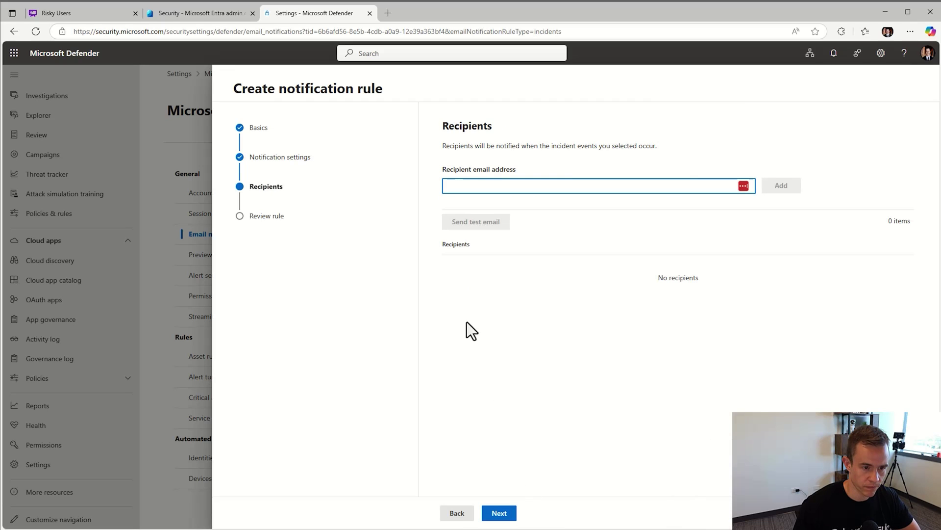
pyautogui.click(456, 513)
pyautogui.click(740, 234)
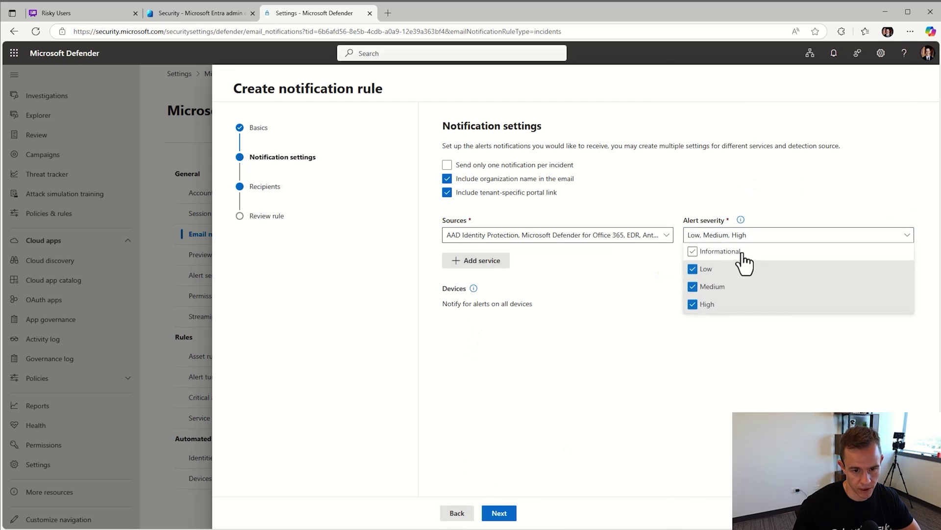
pyautogui.click(742, 253)
pyautogui.click(507, 519)
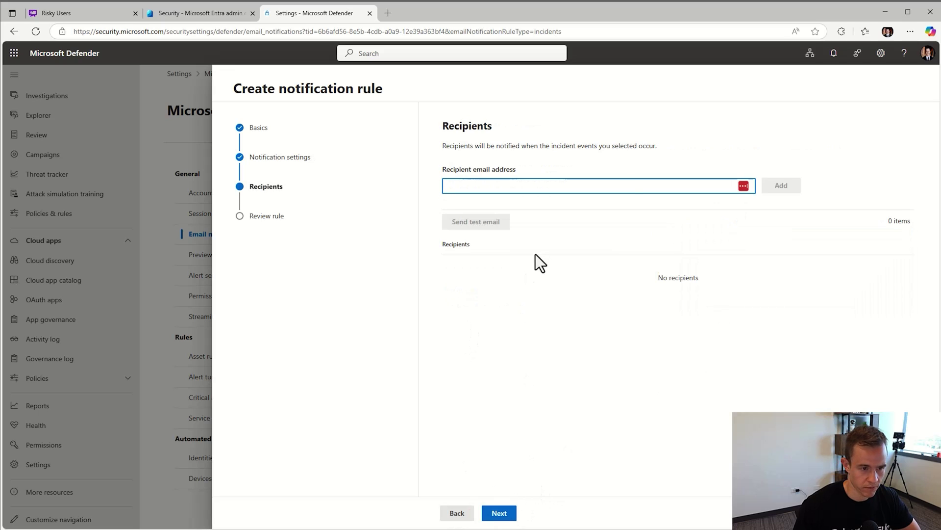
# - Begin entering a recipient email address, then switch back to the Risky Users board
pyautogui.click(621, 186)
pyautogui.click(505, 220)
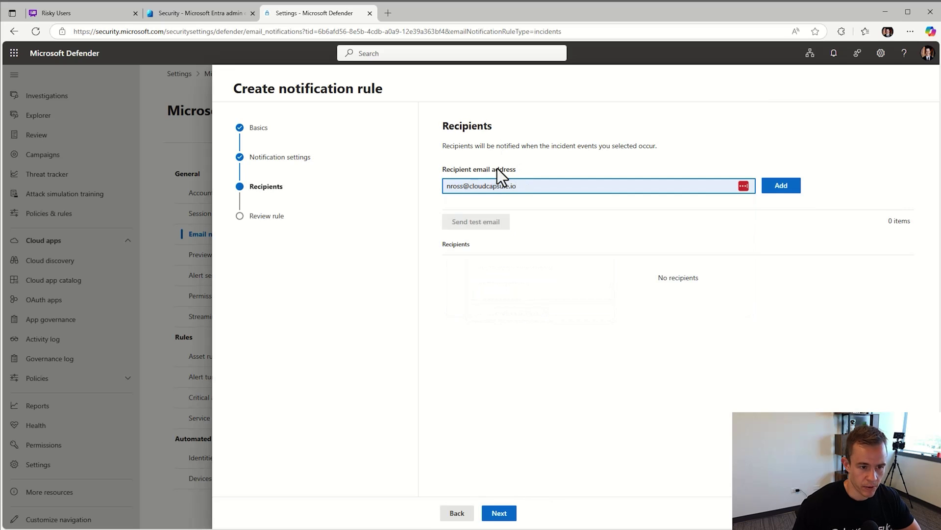
pyautogui.tripleClick(479, 185)
pyautogui.write('su')
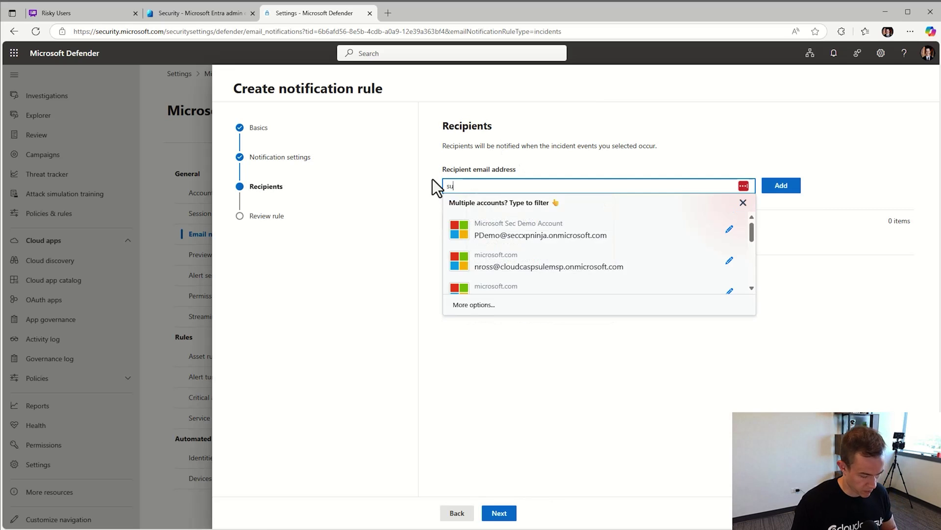
pyautogui.write('pport@')
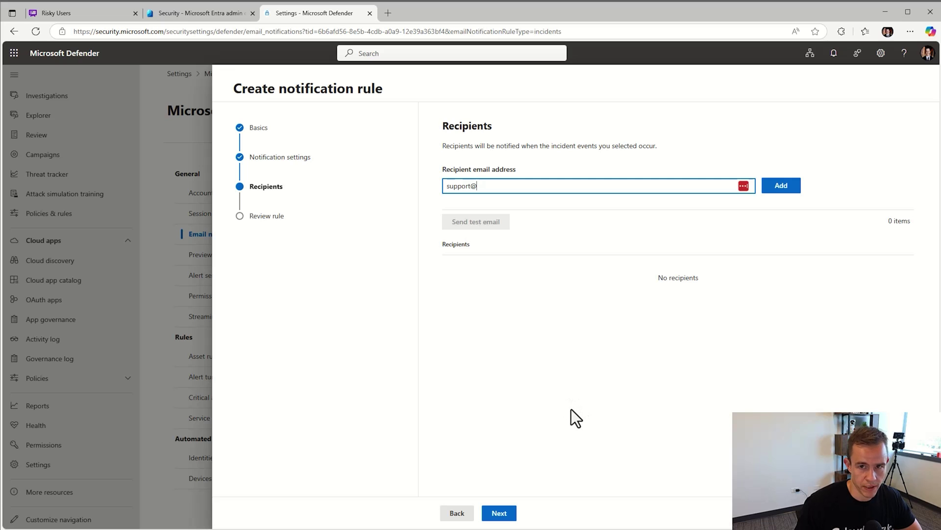
pyautogui.hotkey('ctrl', '1')
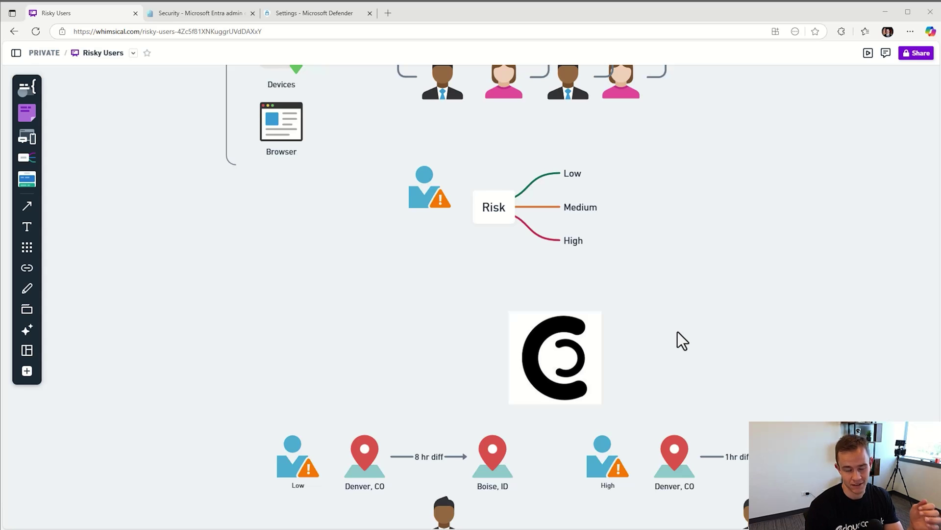
# - Pan the Whimsical board to Block Sign In, Reset Password and Automatically Investigate leading to MPP, Entra P2 and E5
pyautogui.scroll(-6, 782, 304)
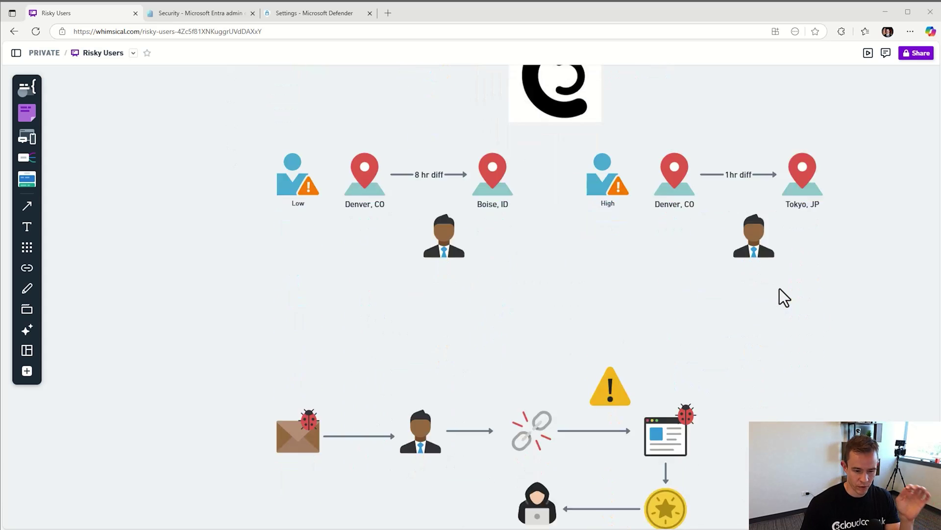
pyautogui.scroll(-9, 785, 297)
pyautogui.hscroll(-2, 691, 305)
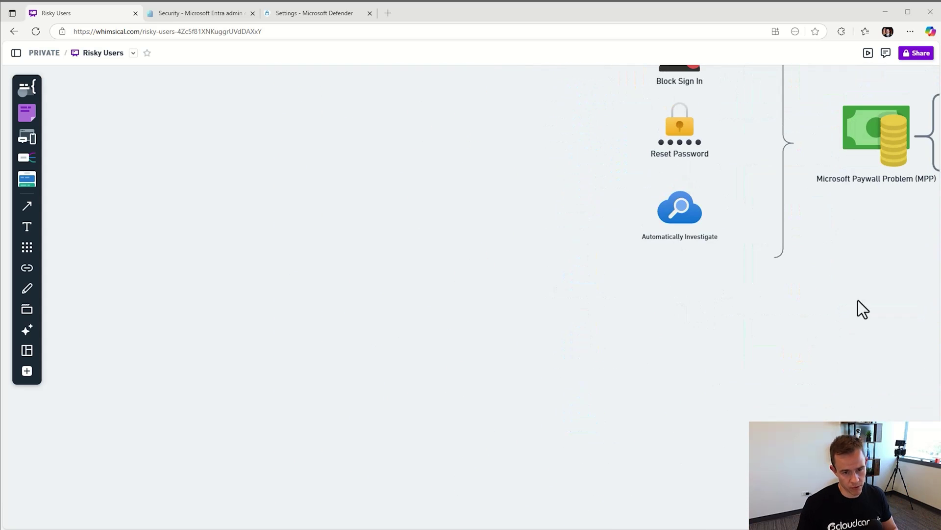
pyautogui.moveTo(853, 274); pyautogui.dragTo(504, 414)
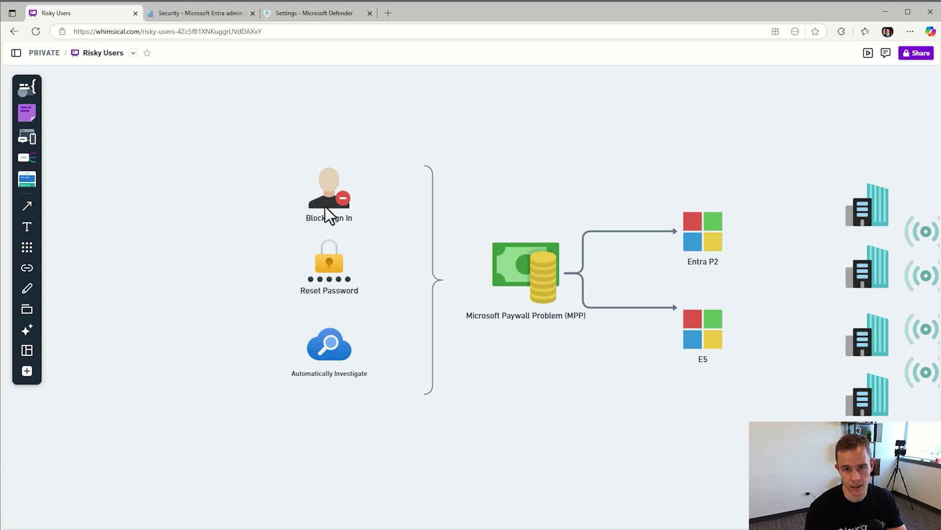
pyautogui.scroll(-5, 479, 142)
pyautogui.scroll(3, 430, 155)
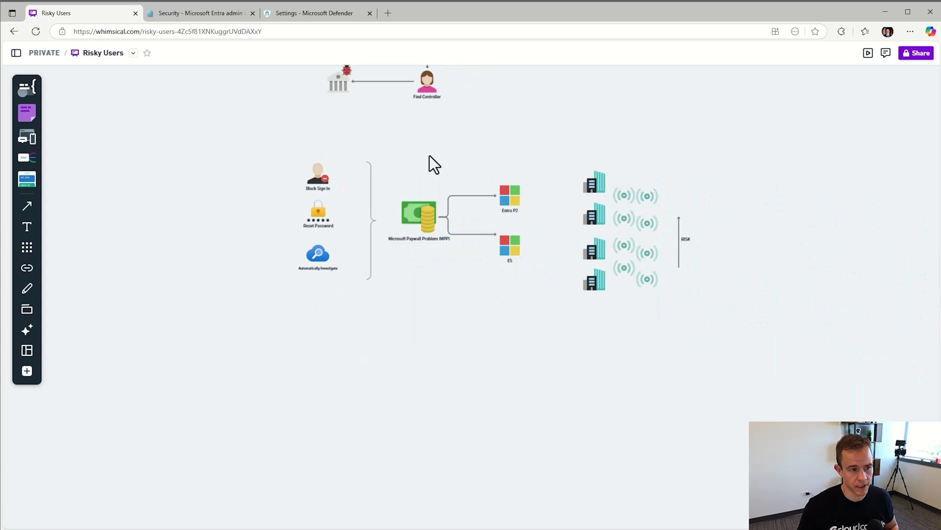
pyautogui.scroll(3, 428, 155)
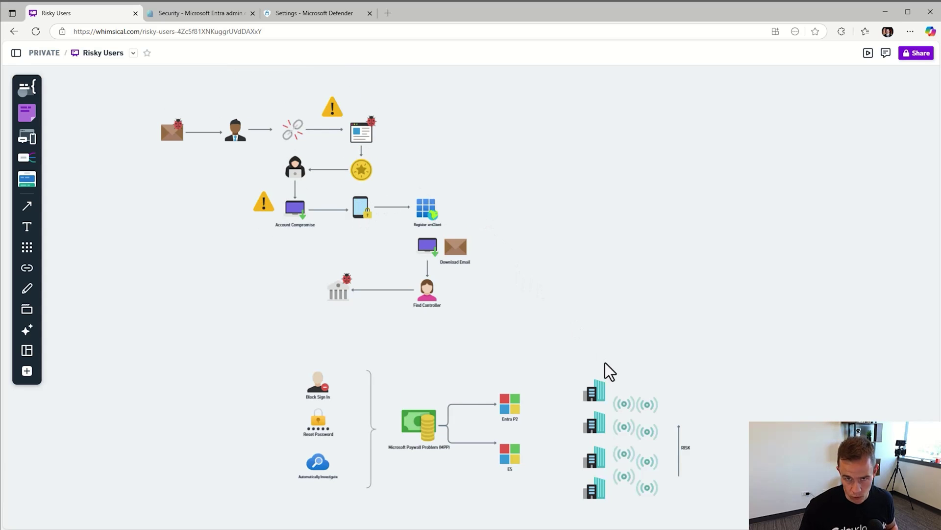
pyautogui.scroll(-2, 458, 358)
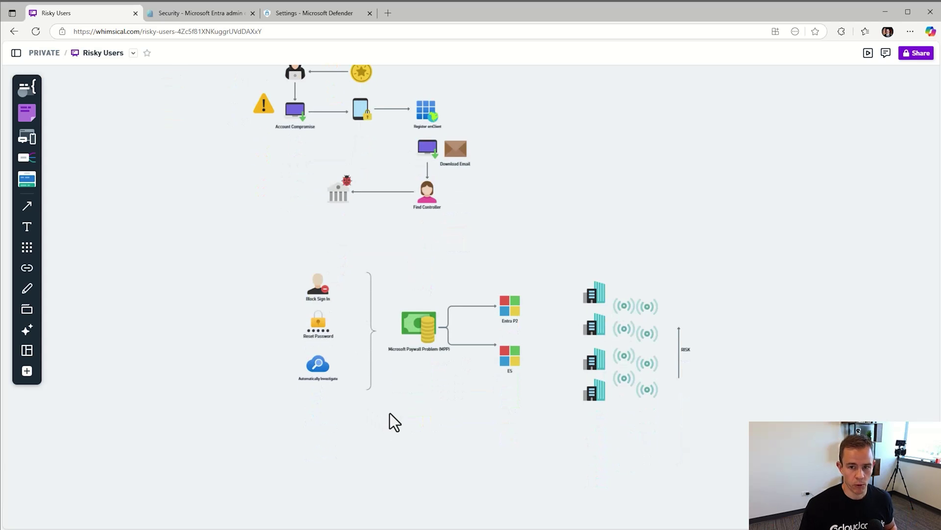
pyautogui.scroll(3, 405, 403)
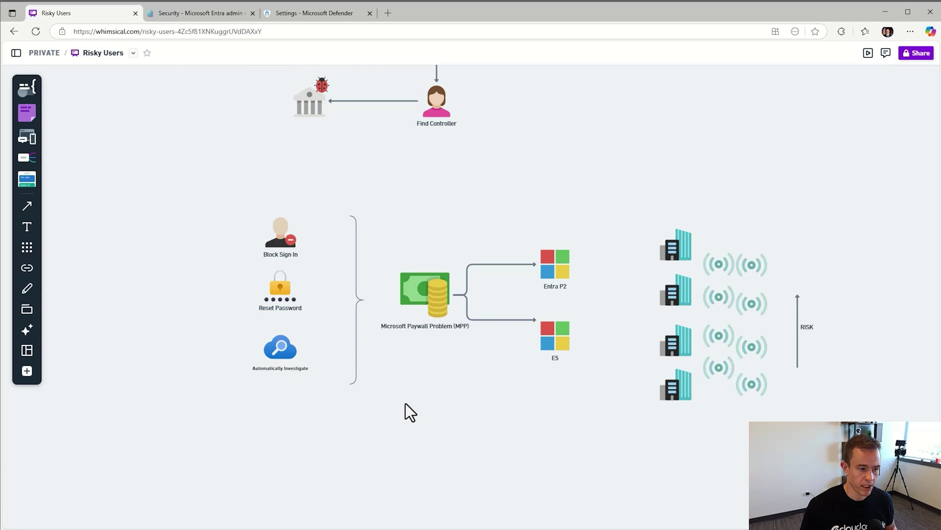
pyautogui.scroll(2, 405, 403)
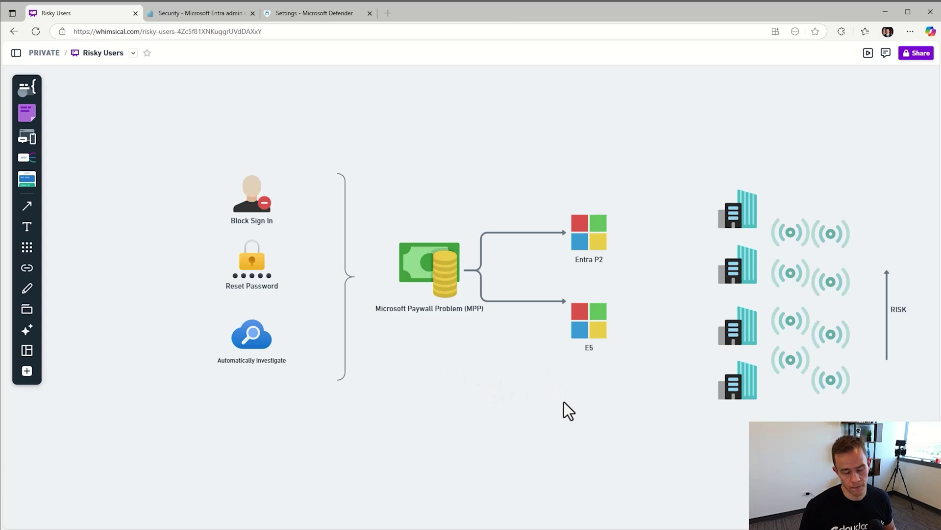
# - Pan from the buildings and RISK diagram to the kill chain past Register emClient to Find Controller
pyautogui.moveTo(693, 414); pyautogui.dragTo(362, 359)
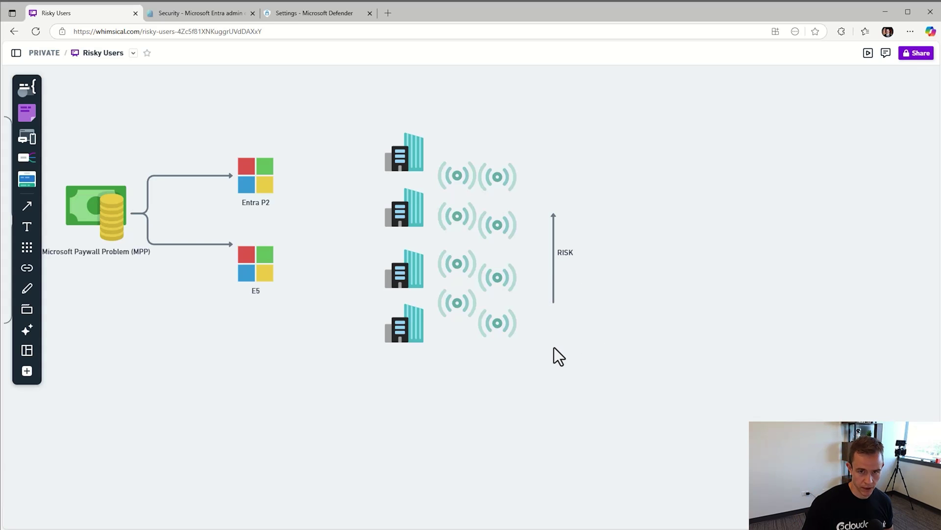
pyautogui.scroll(-3, 549, 347)
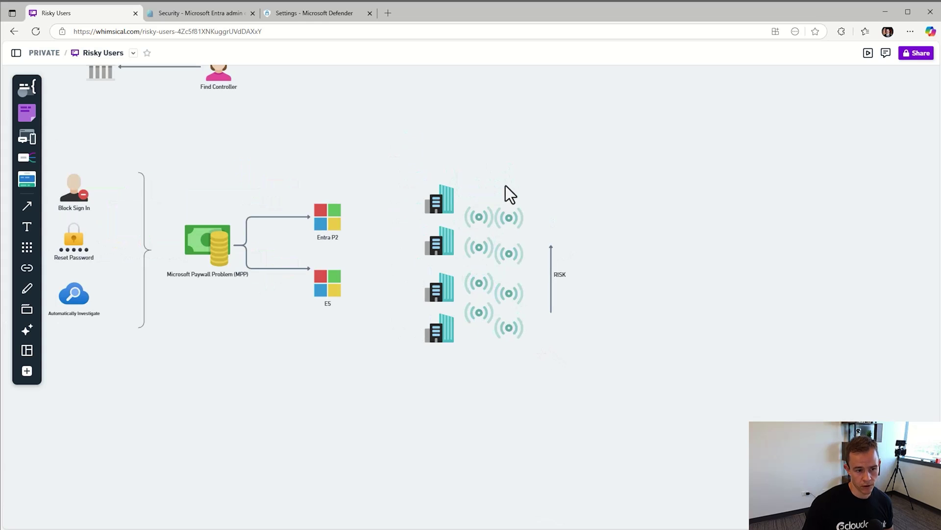
pyautogui.moveTo(515, 157); pyautogui.dragTo(781, 389)
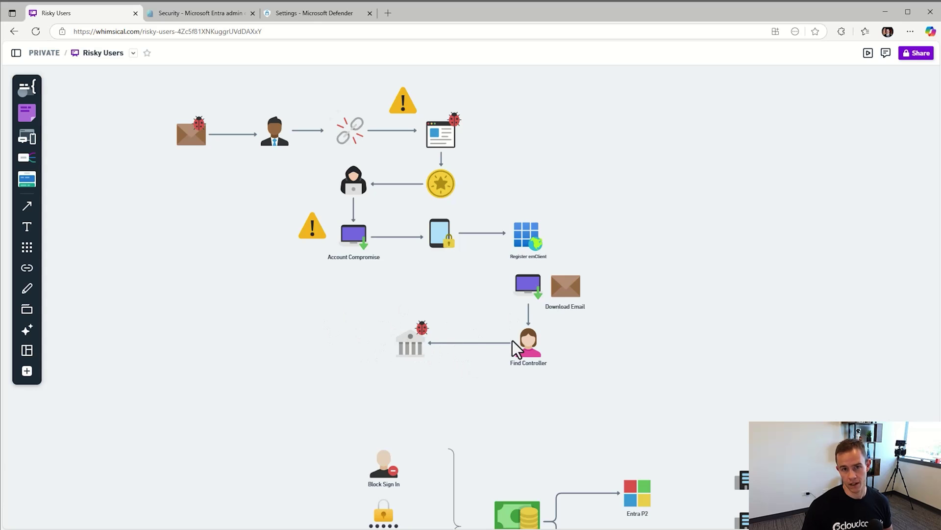
pyautogui.scroll(-3, 681, 304)
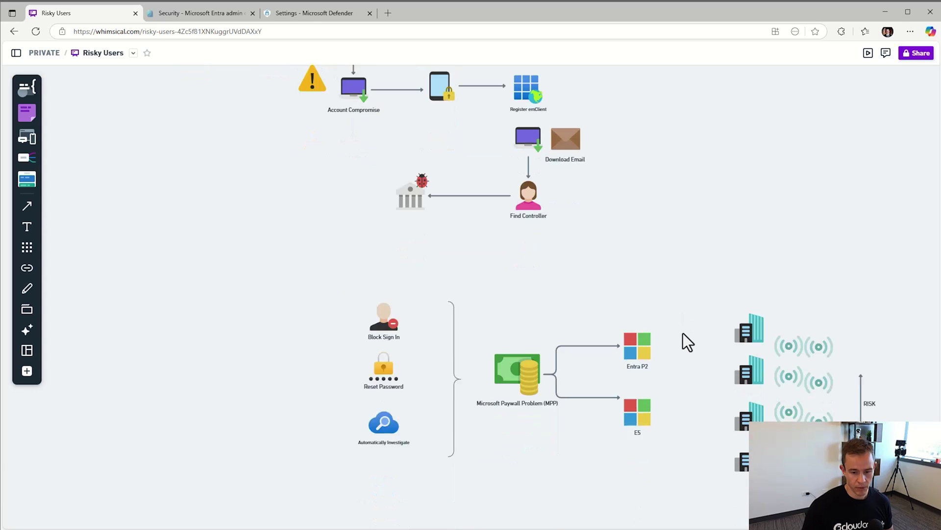
pyautogui.moveTo(855, 449); pyautogui.dragTo(671, 350)
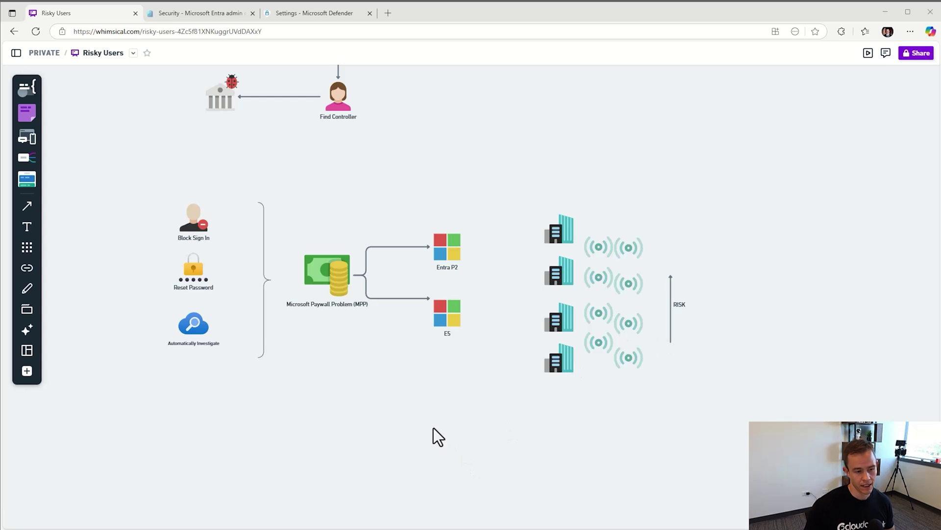
pyautogui.scroll(5, 502, 362)
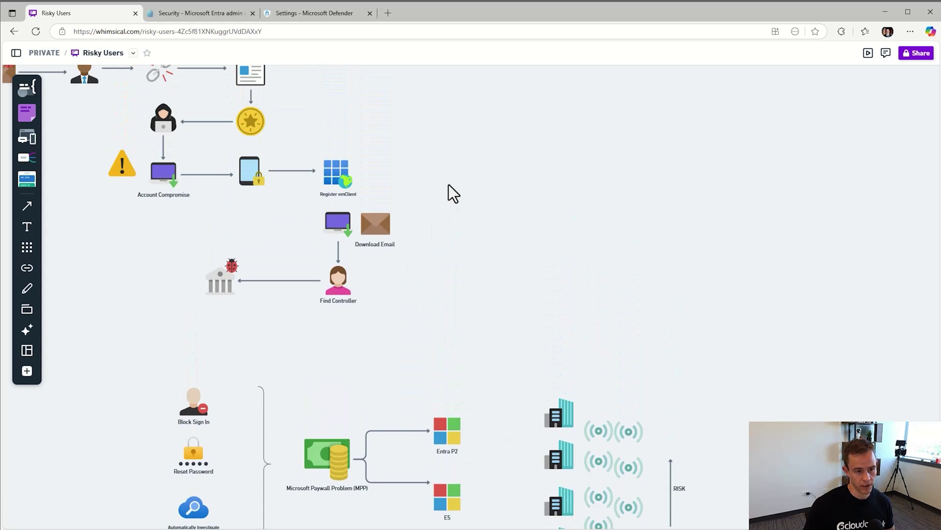
pyautogui.moveTo(437, 168); pyautogui.dragTo(799, 267)
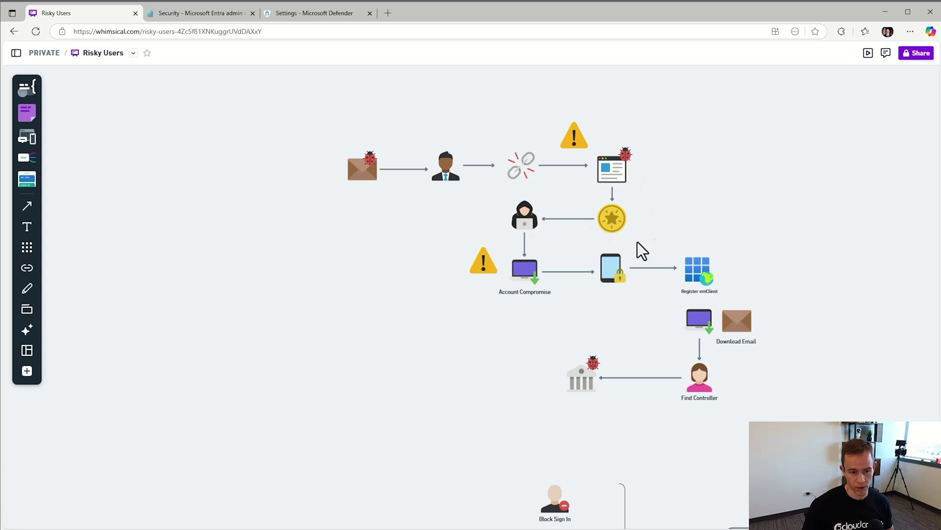
# - Move the board upward past the logo toward the Machine Learning, Company A and Risk level diagrams
pyautogui.moveTo(668, 181); pyautogui.dragTo(690, 299)
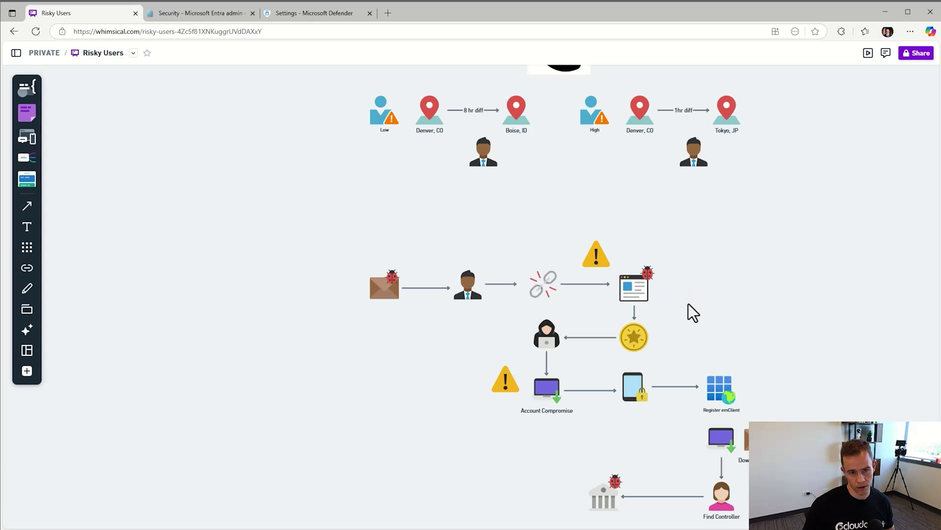
pyautogui.scroll(2, 689, 304)
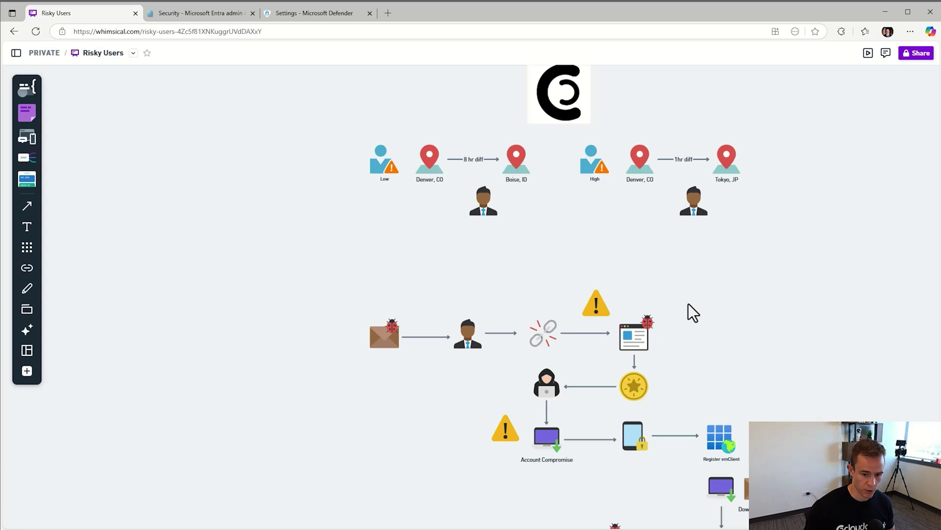
pyautogui.scroll(10, 688, 304)
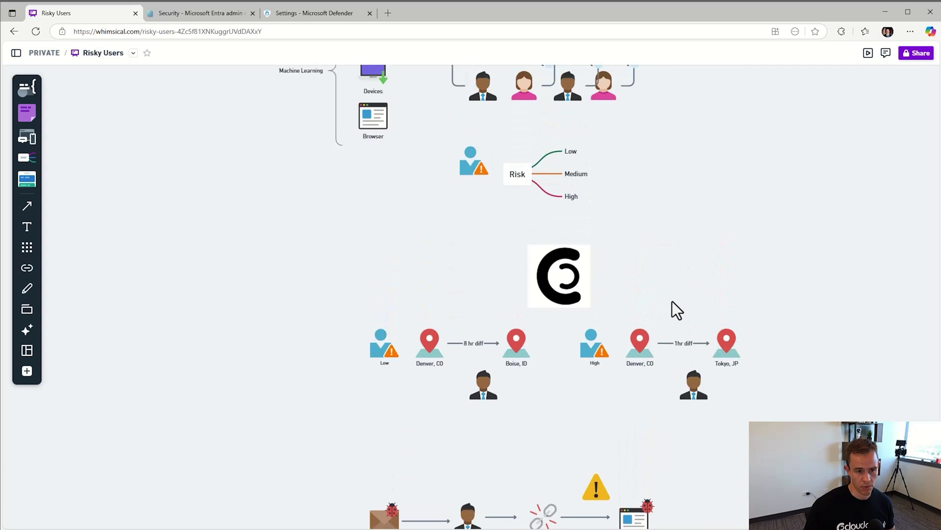
pyautogui.scroll(5, 672, 327)
pyautogui.scroll(-3, 706, 515)
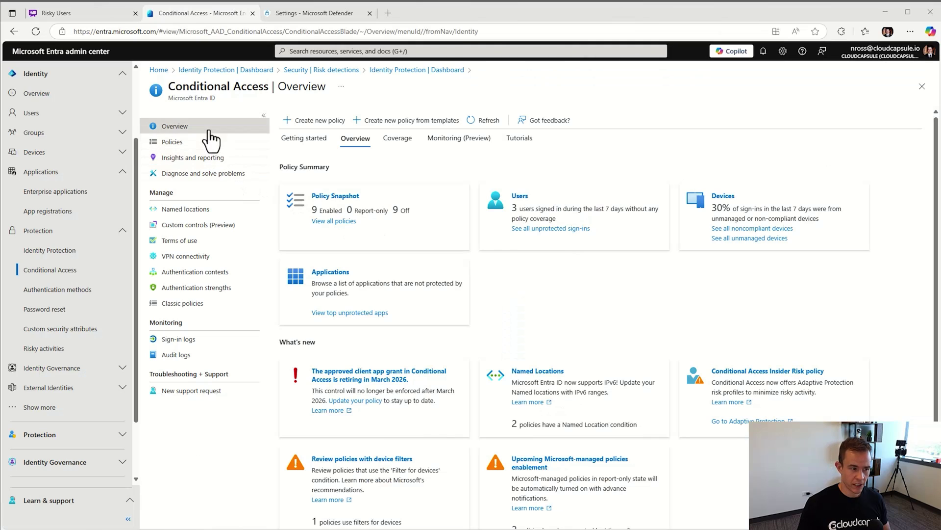
# - Open the Require Managed Device policy from the Conditional Access Policies list, then switch to the Risky Users tab
pyautogui.click(234, 147)
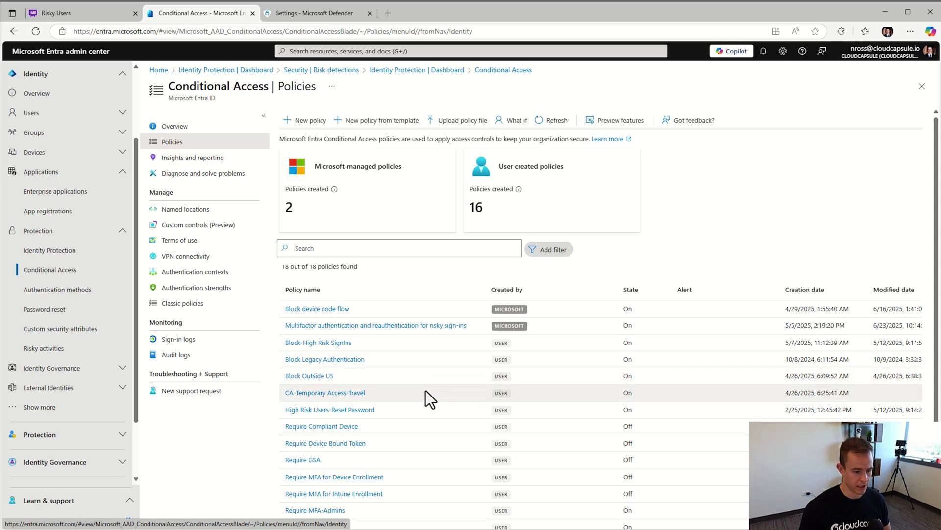
pyautogui.scroll(-2, 426, 390)
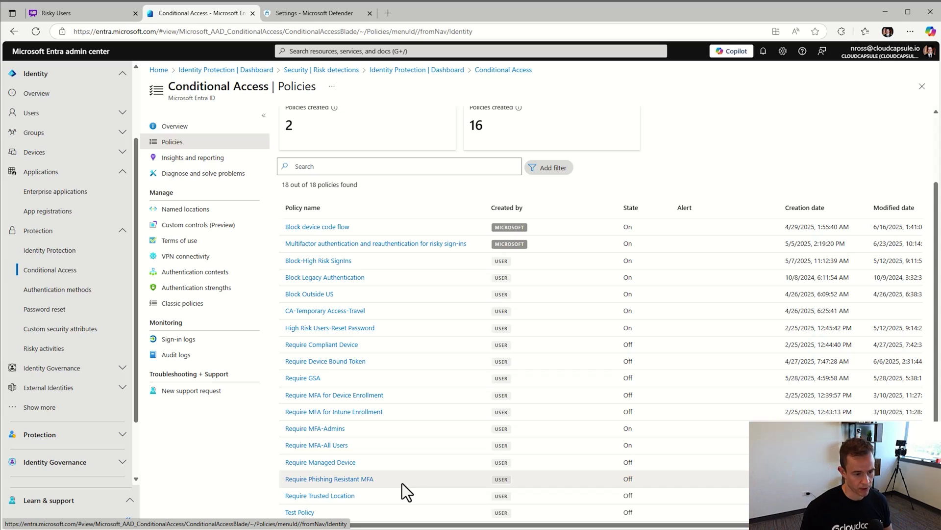
pyautogui.click(351, 462)
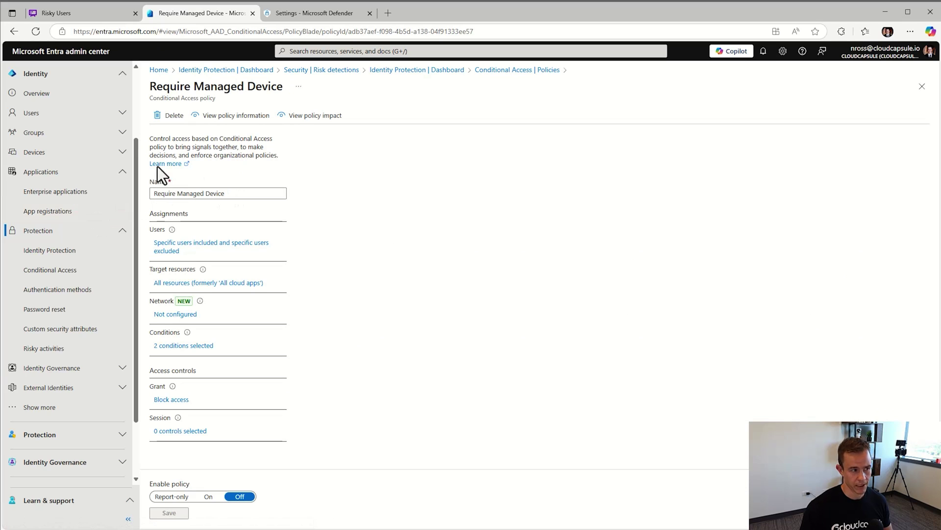
pyautogui.click(95, 13)
# - Scroll the Risky Users board to the attack chain from the bugged email to Find Controller
pyautogui.scroll(1, 555, 297)
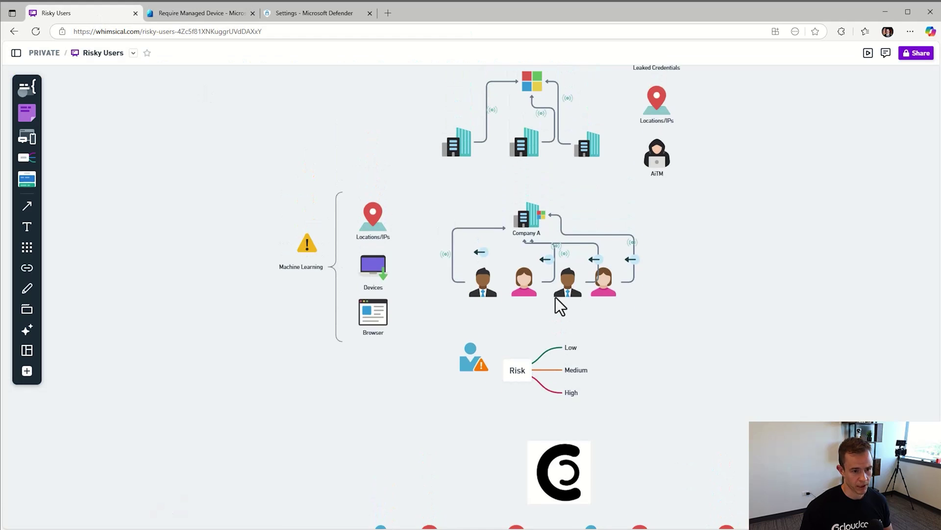
pyautogui.scroll(-10, 587, 313)
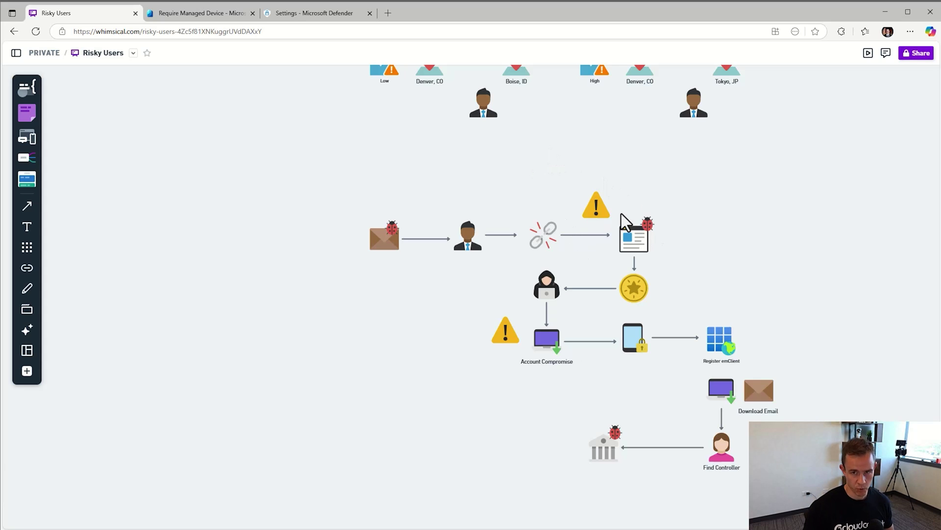
# - Set the Require Managed Device policy's users to All users, then review Target resources and Conditions
pyautogui.click(196, 13)
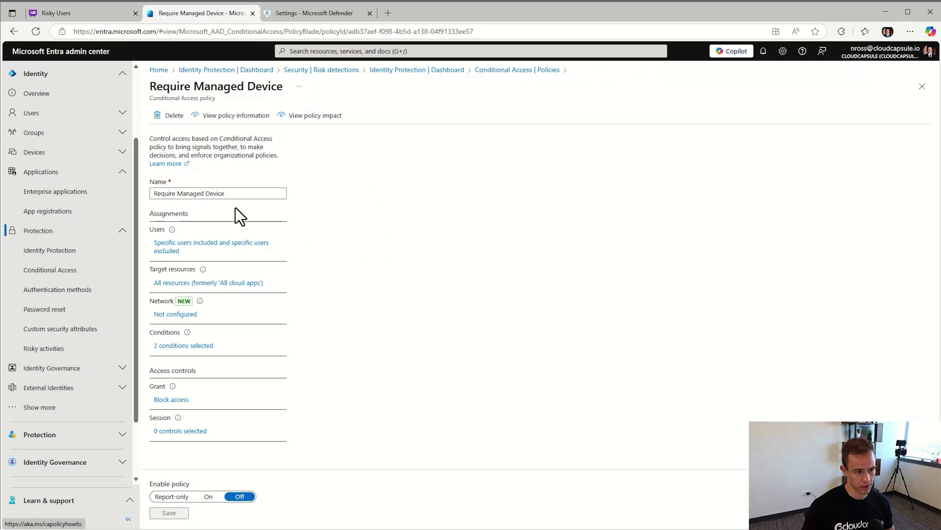
pyautogui.click(201, 245)
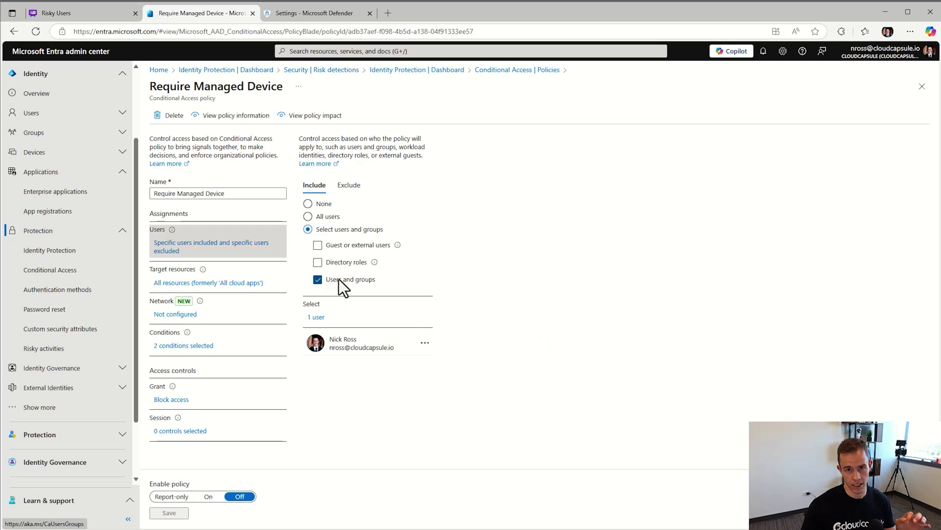
pyautogui.click(321, 215)
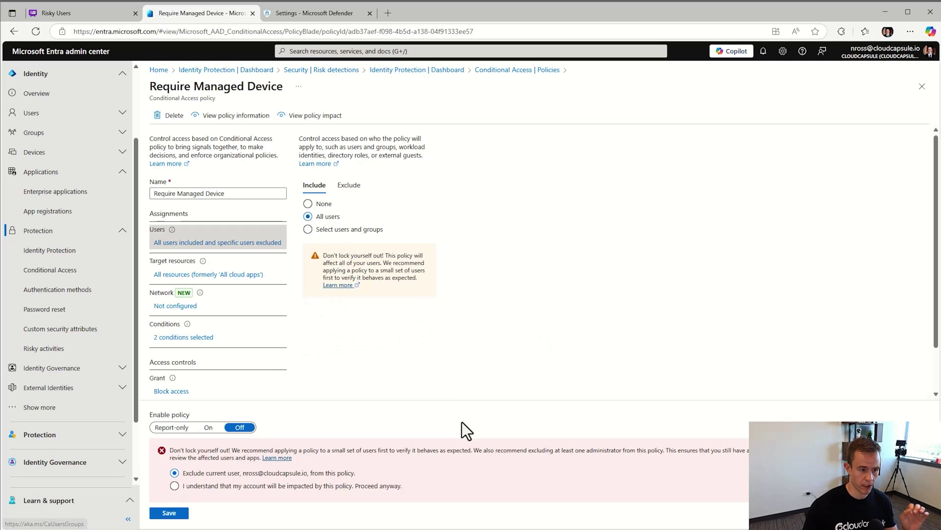
pyautogui.click(243, 274)
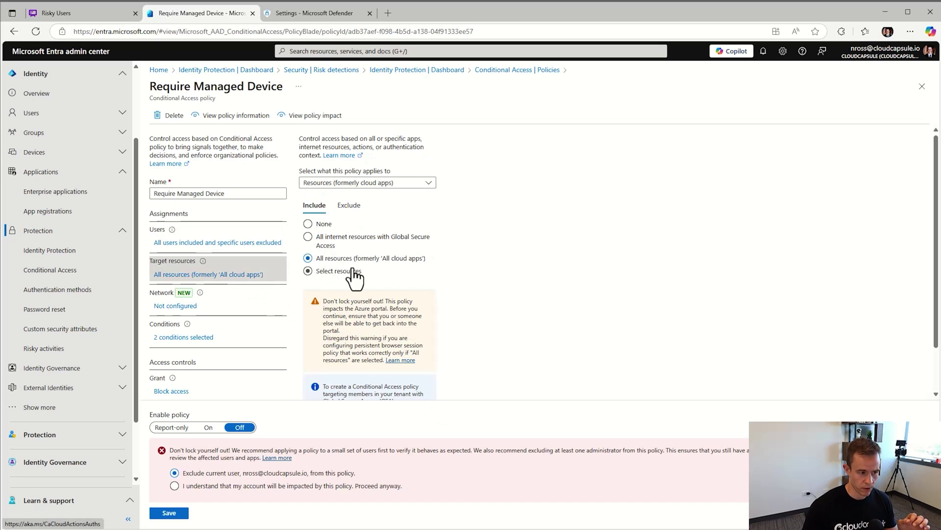
pyautogui.click(157, 339)
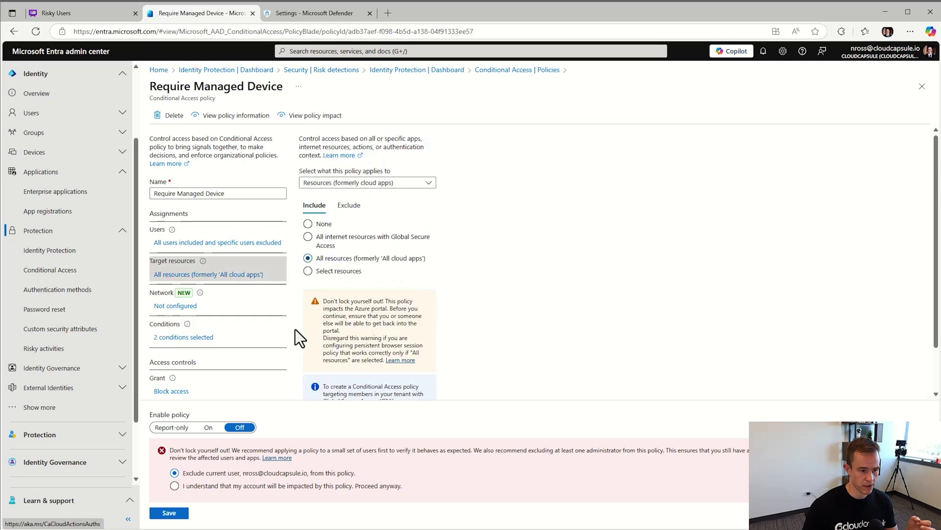
pyautogui.scroll(-2, 295, 328)
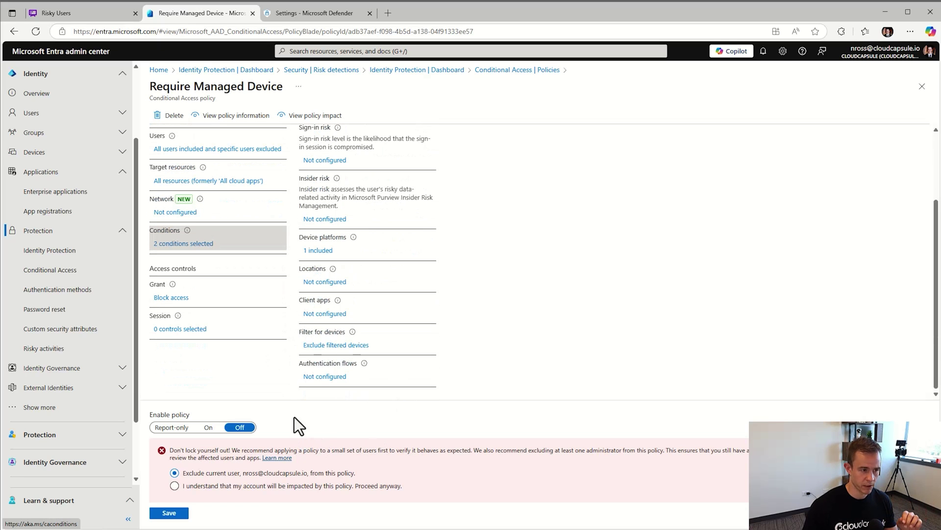
pyautogui.scroll(2, 339, 373)
pyautogui.scroll(-2, 339, 370)
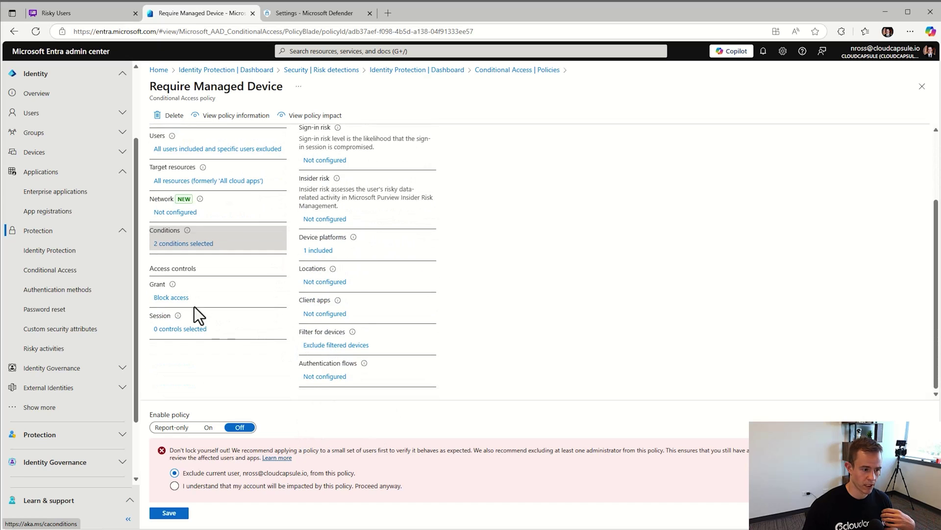
# - Set the policy's grant control to Block access
pyautogui.click(176, 298)
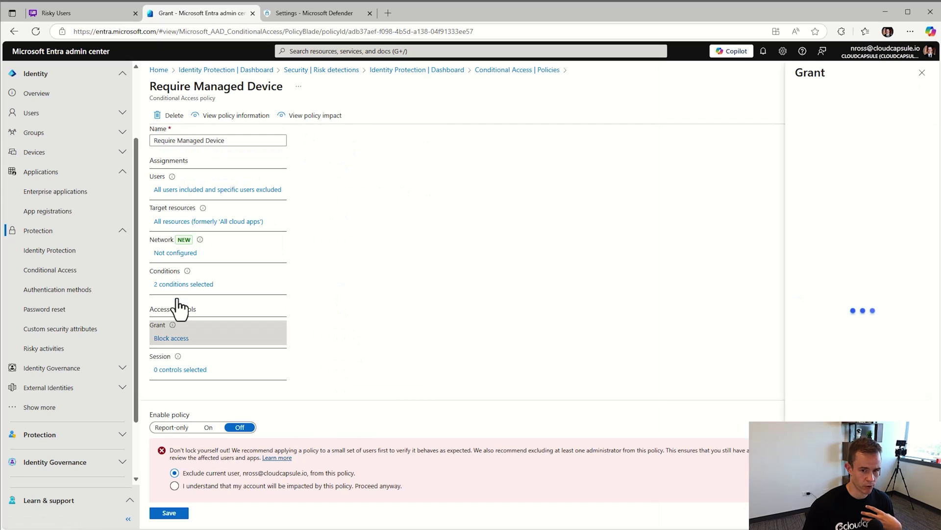
pyautogui.click(810, 216)
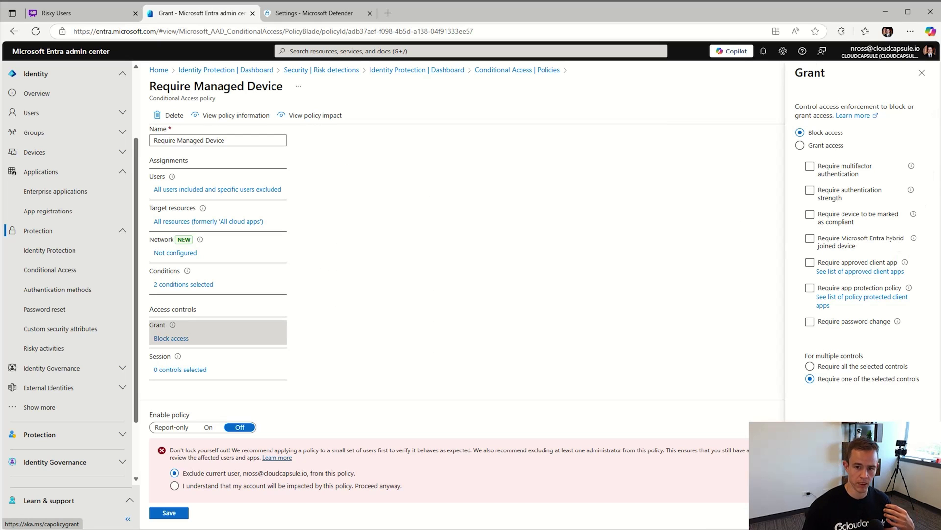
pyautogui.click(922, 73)
# - Check the Device platforms condition, which includes only Windows
pyautogui.click(169, 284)
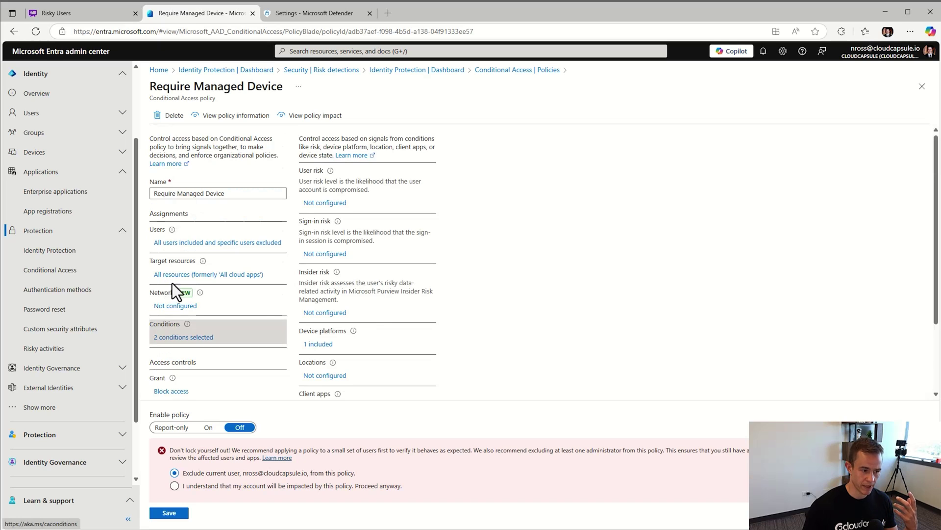
pyautogui.scroll(-2, 372, 319)
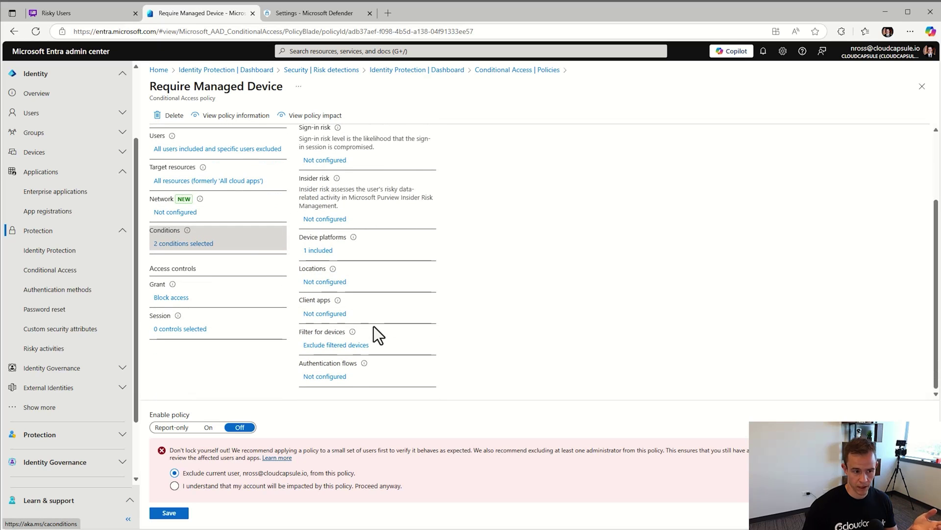
pyautogui.click(322, 250)
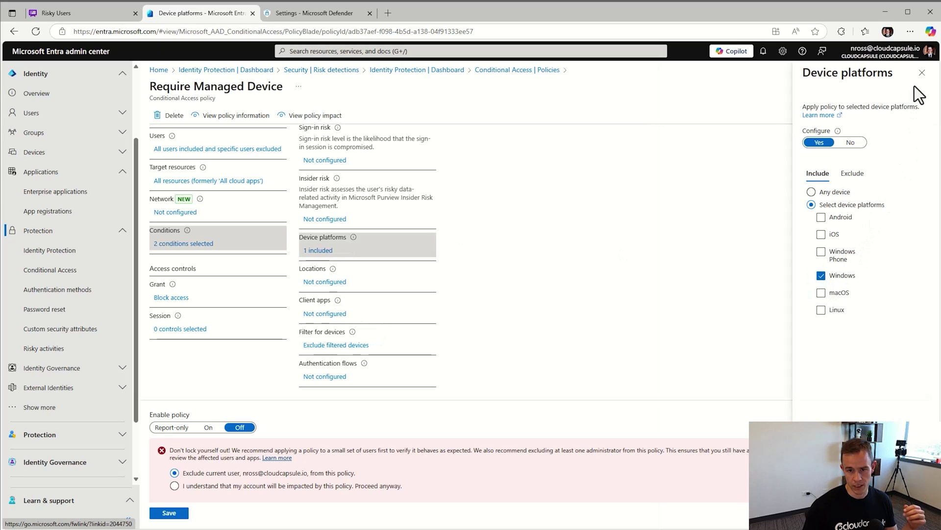
# - Review the filter excluding Microsoft Entra joined and registered devices, then return to the Risky Users board
pyautogui.click(922, 73)
pyautogui.click(336, 345)
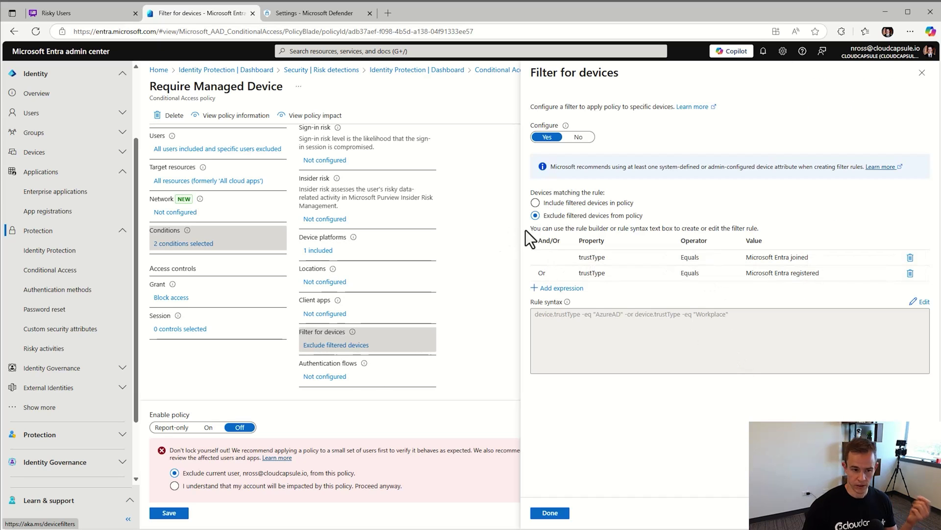
pyautogui.click(584, 256)
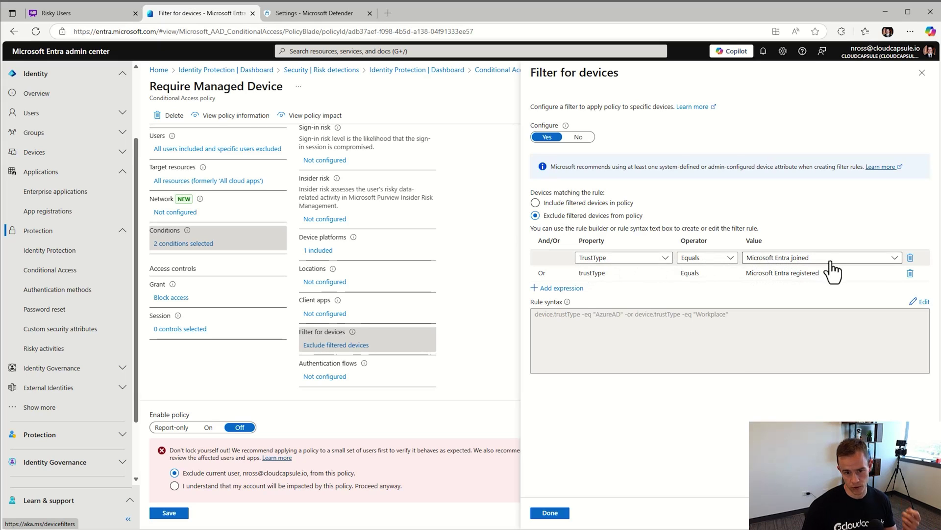
pyautogui.click(805, 273)
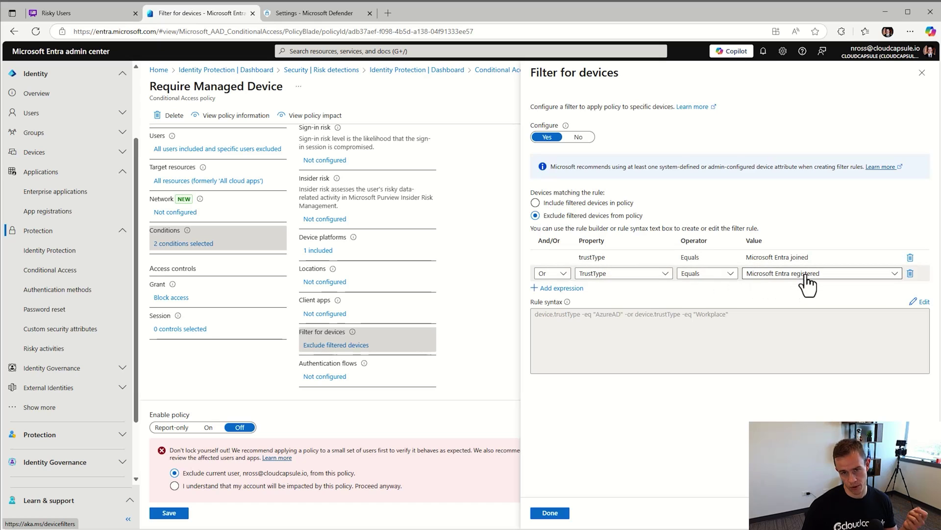
pyautogui.click(825, 257)
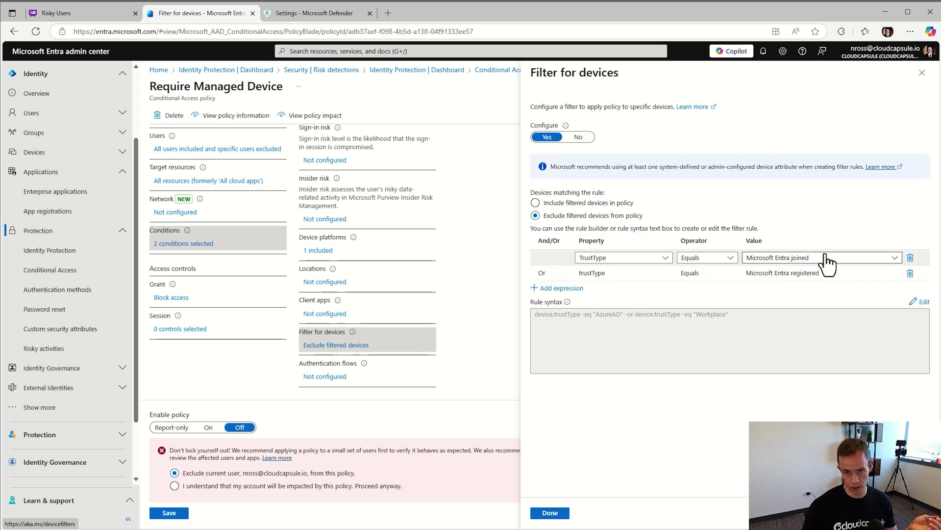
pyautogui.click(789, 276)
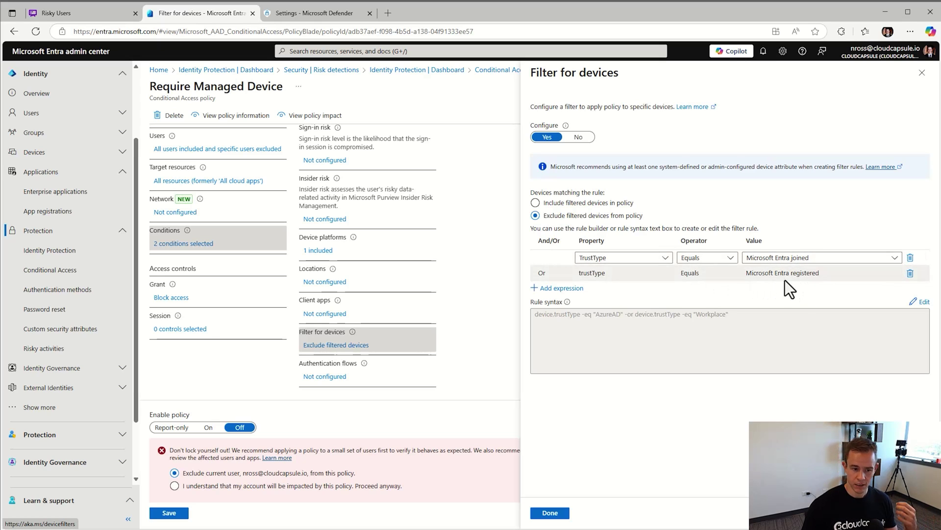
pyautogui.click(840, 283)
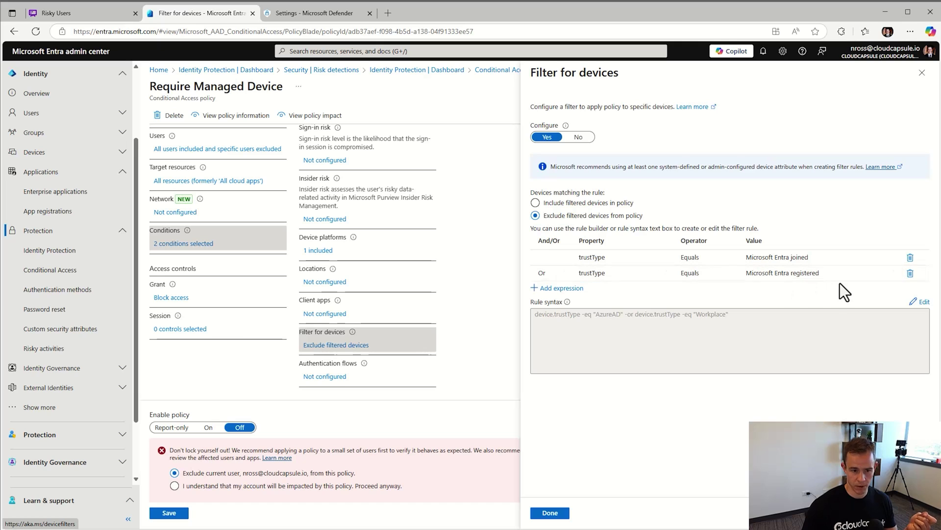
pyautogui.click(172, 298)
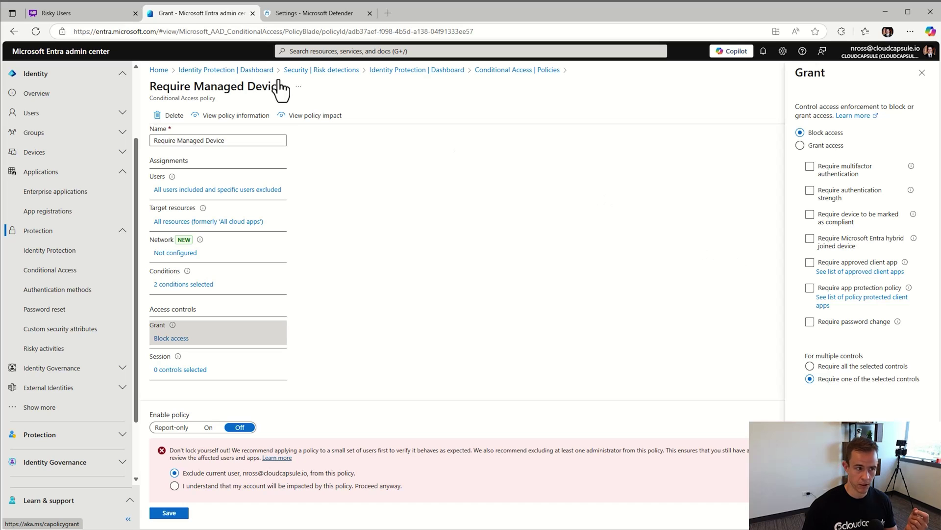
pyautogui.click(87, 18)
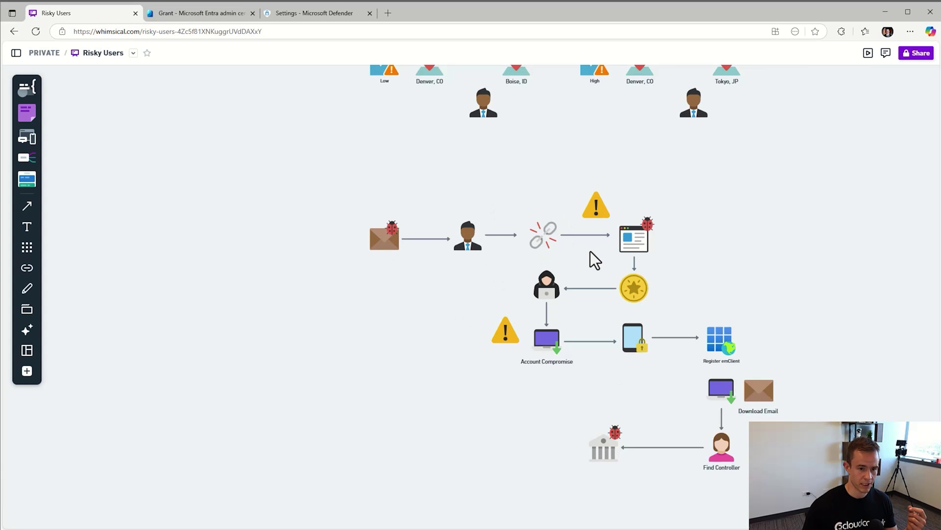
pyautogui.scroll(7, 590, 255)
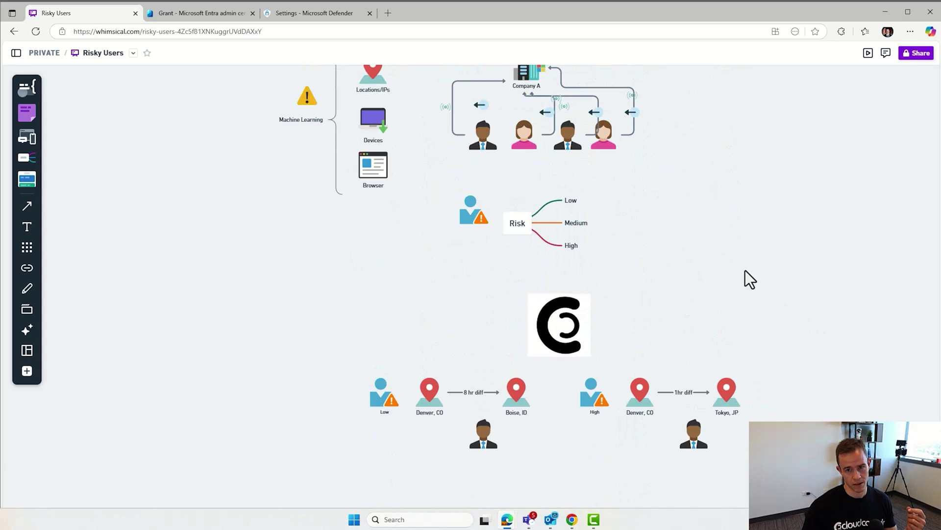
pyautogui.scroll(-5, 761, 275)
pyautogui.scroll(-4, 761, 275)
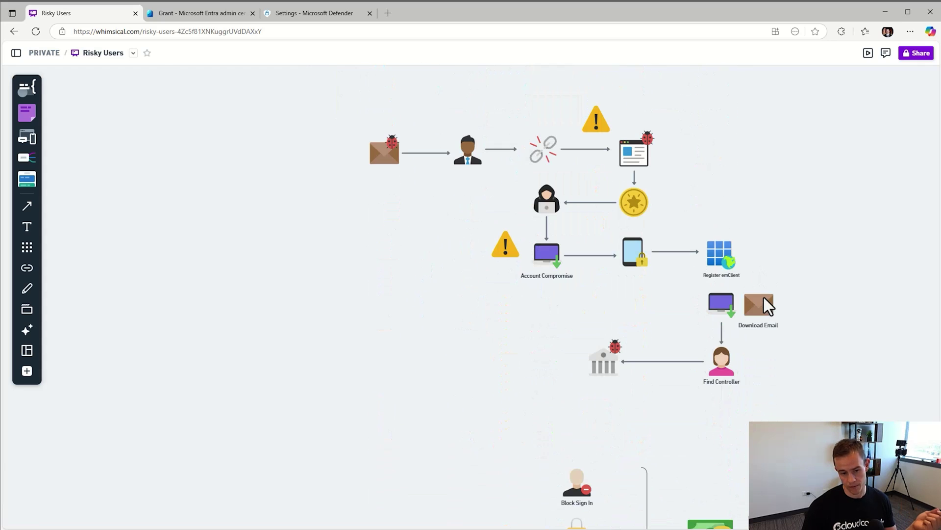